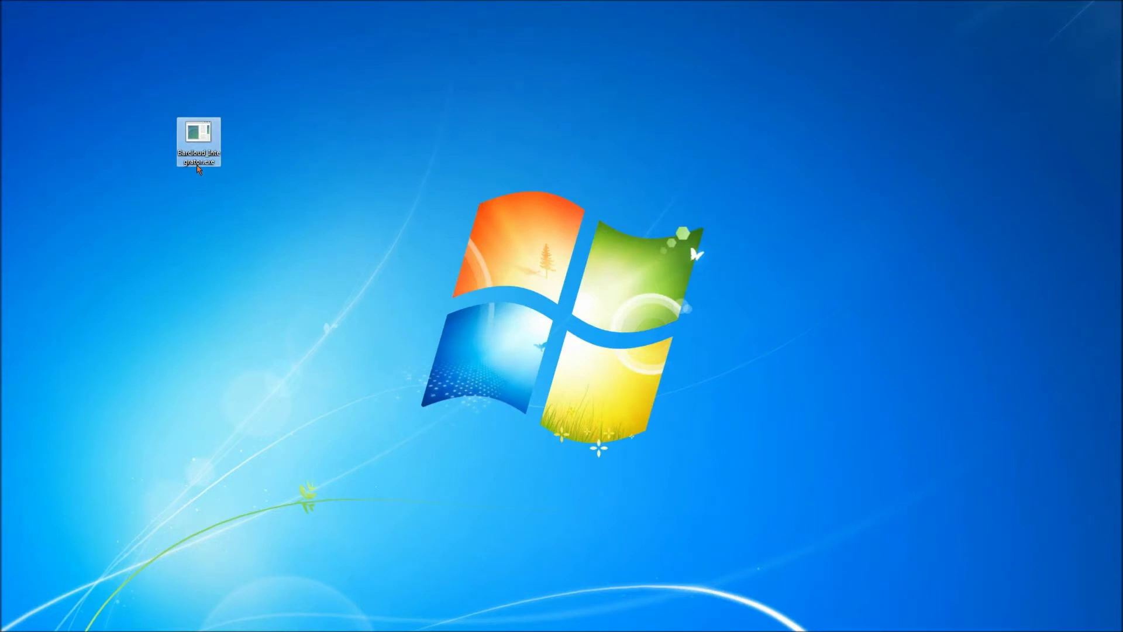
- Locate the Barcloud_Integrator.exe program icon on the desktop
{"action": "mouse_move", "coordinate": [198, 168]}
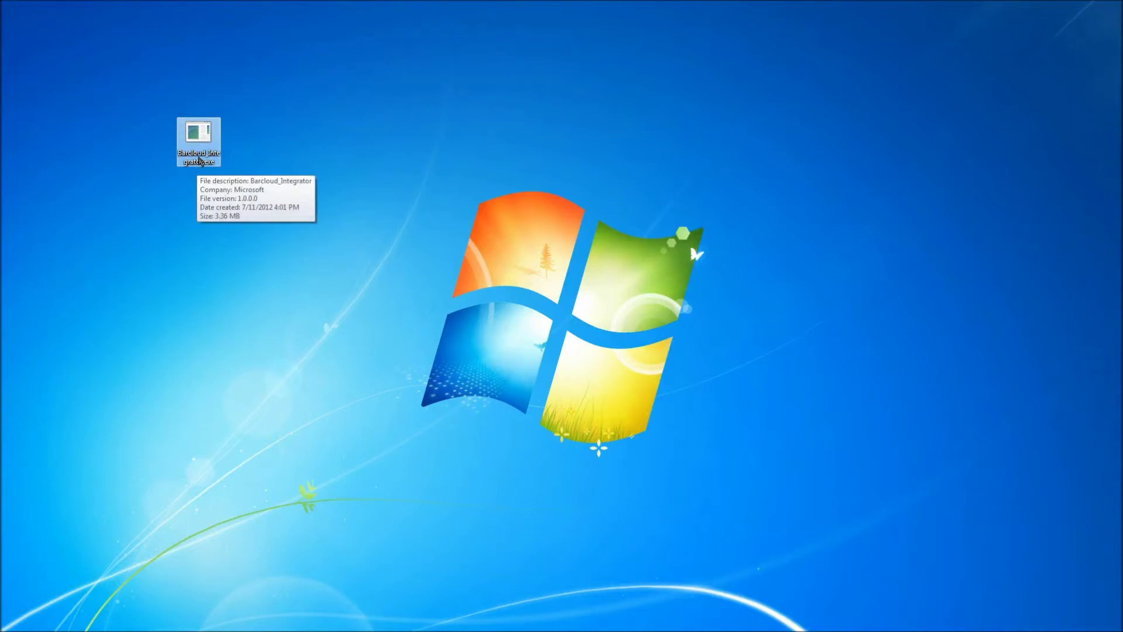
- Launch BarCloud Integrator past the security warning and log in with the account password
{"action": "double_click", "coordinate": [199, 161]}
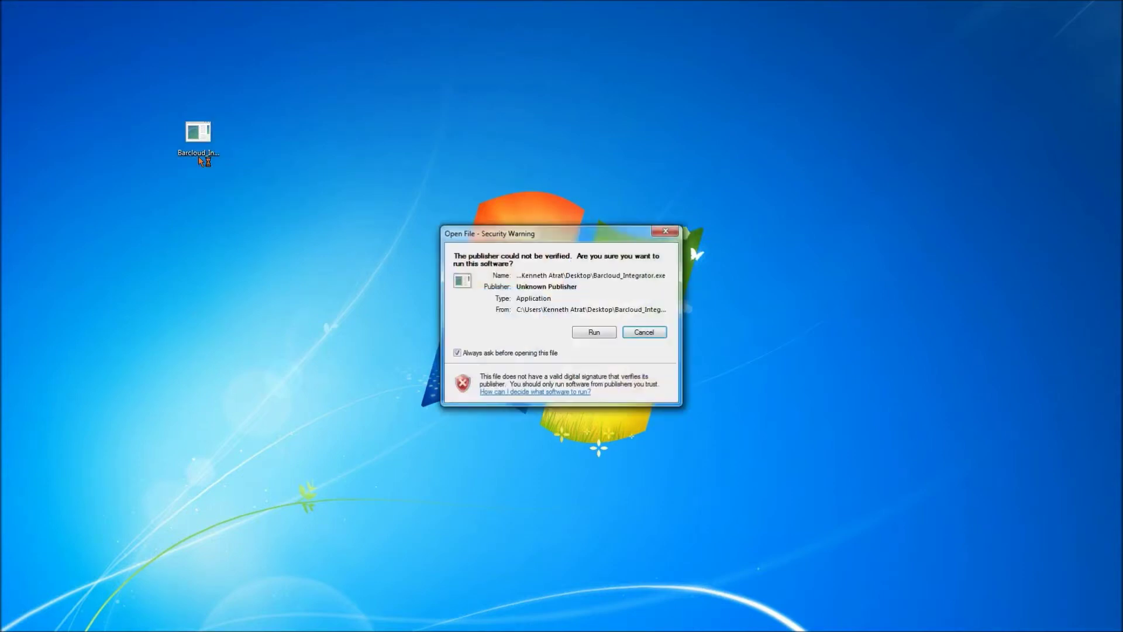
{"action": "left_click", "coordinate": [593, 334]}
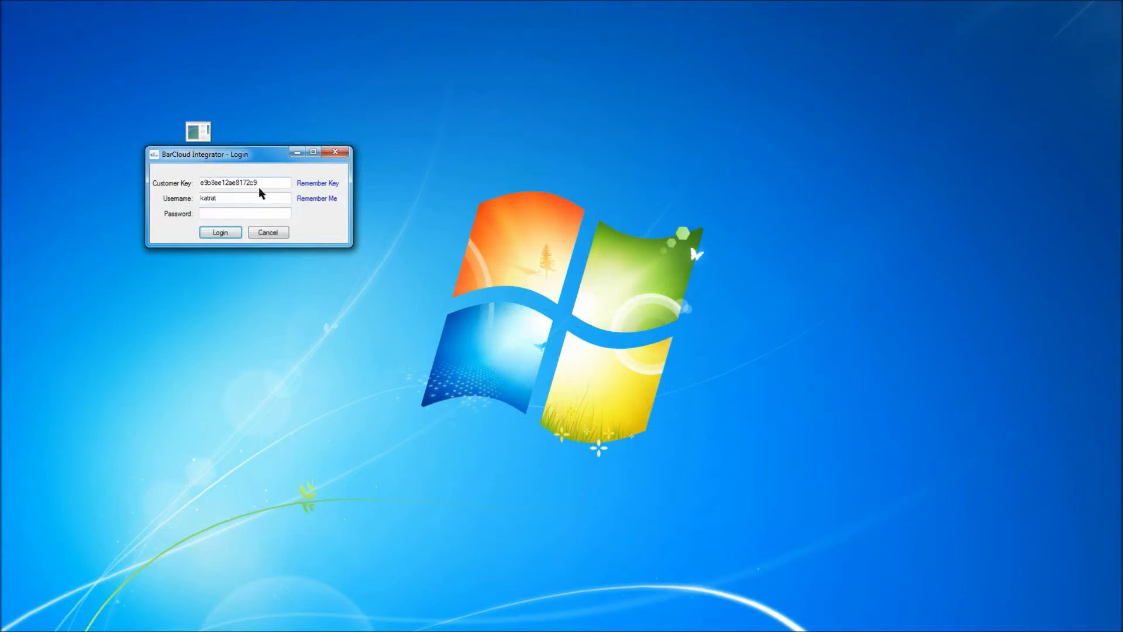
{"action": "left_click_drag", "start_coordinate": [259, 184], "coordinate": [175, 195]}
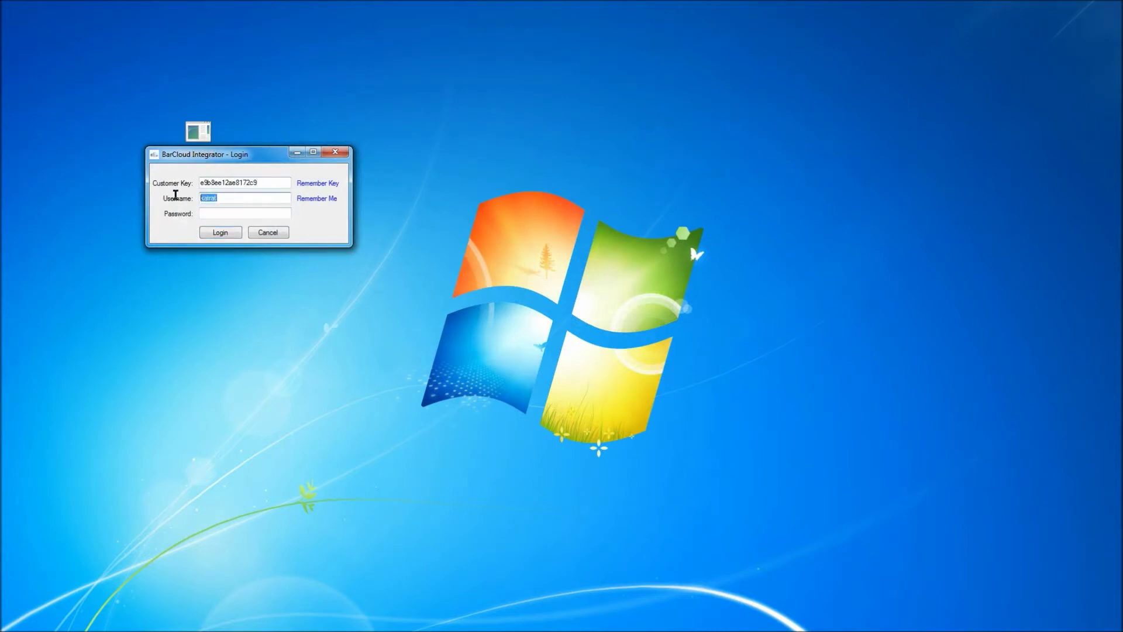
{"action": "left_click", "coordinate": [219, 212]}
{"action": "type", "text": "************"}
{"action": "left_click", "coordinate": [226, 234]}
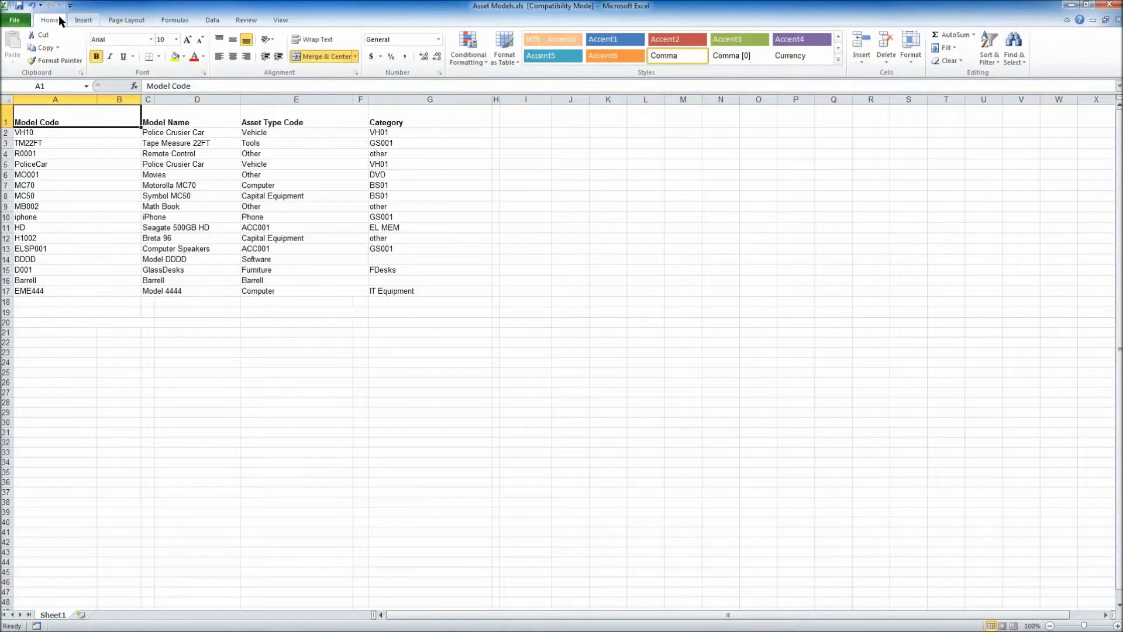
- Resave Asset Models.xls in Excel 97-2003 Workbook (*.xls) format, overwriting the existing copy
{"action": "left_click", "coordinate": [15, 20]}
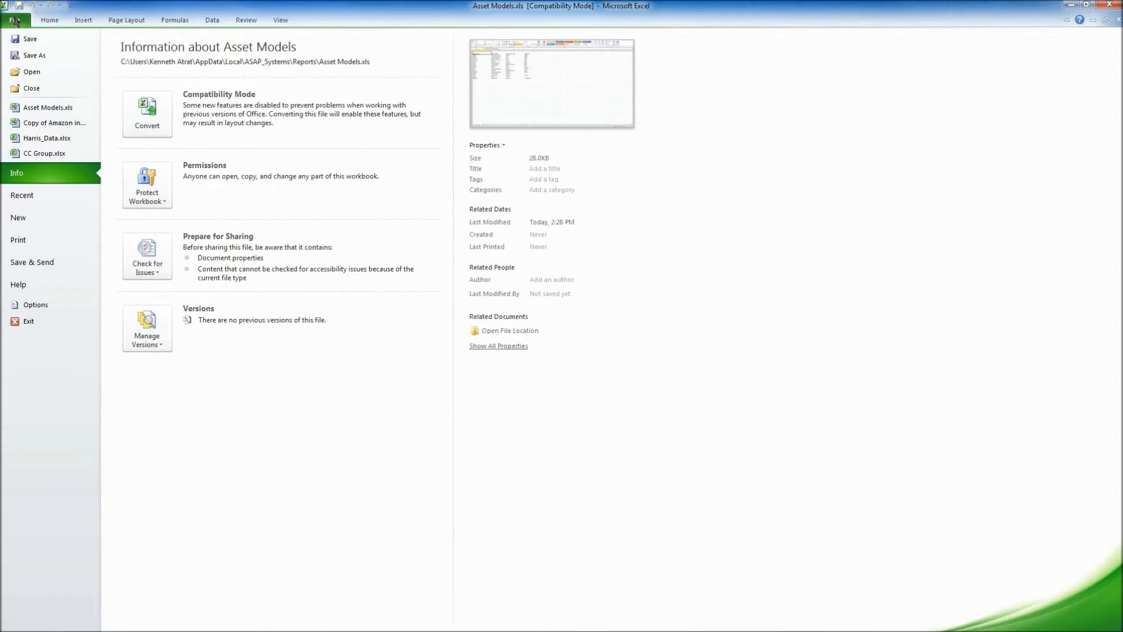
{"action": "left_click", "coordinate": [55, 56]}
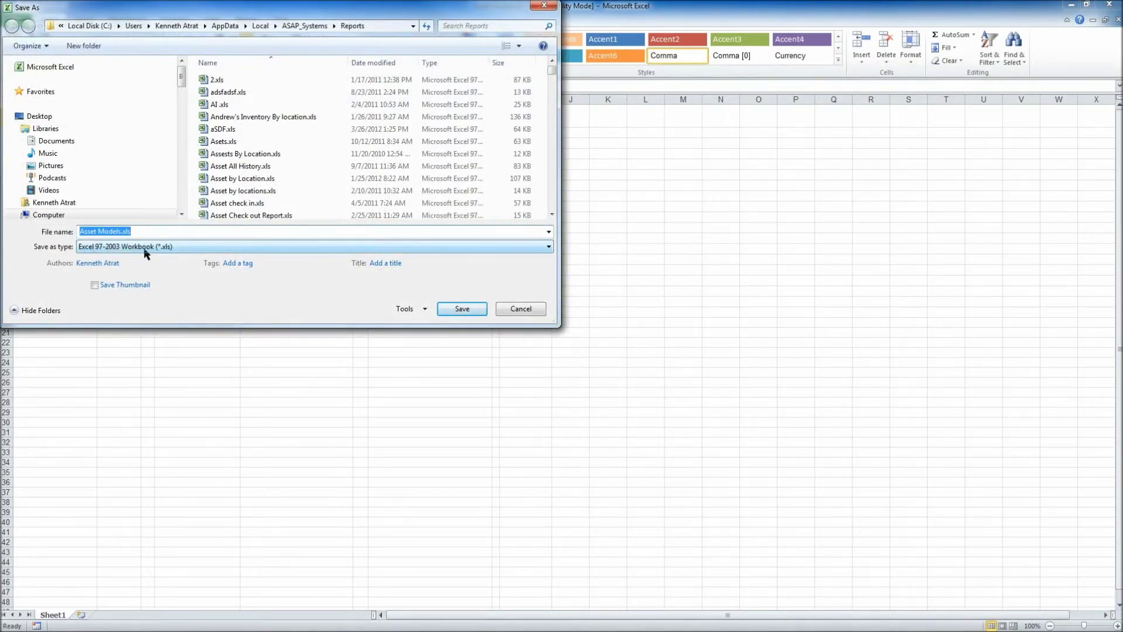
{"action": "left_click", "coordinate": [174, 251]}
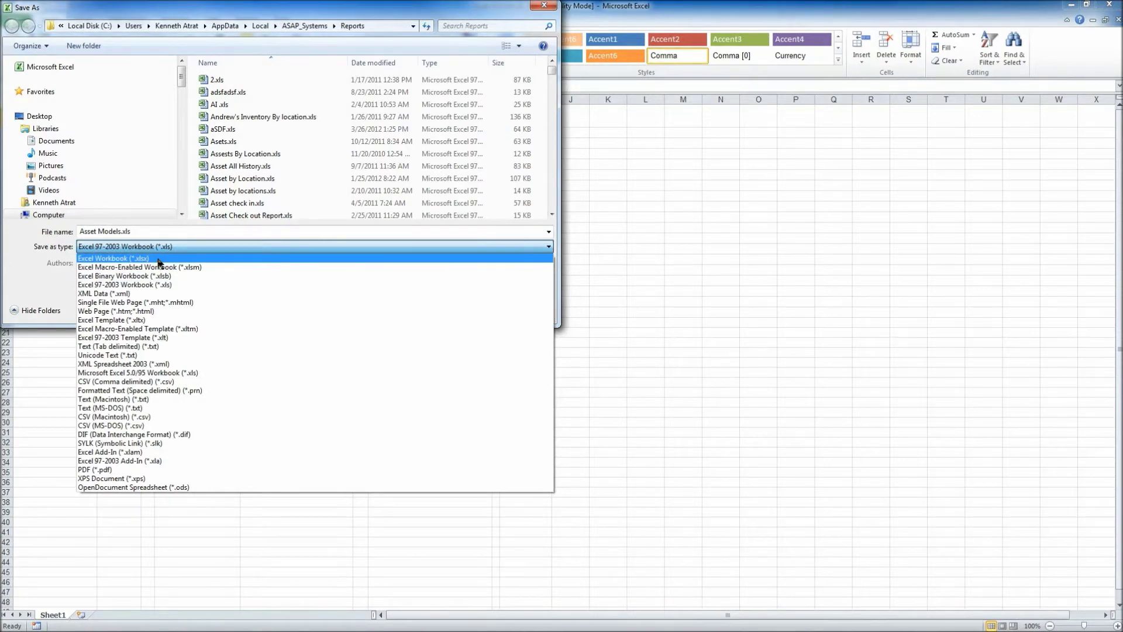
{"action": "left_click", "coordinate": [35, 257]}
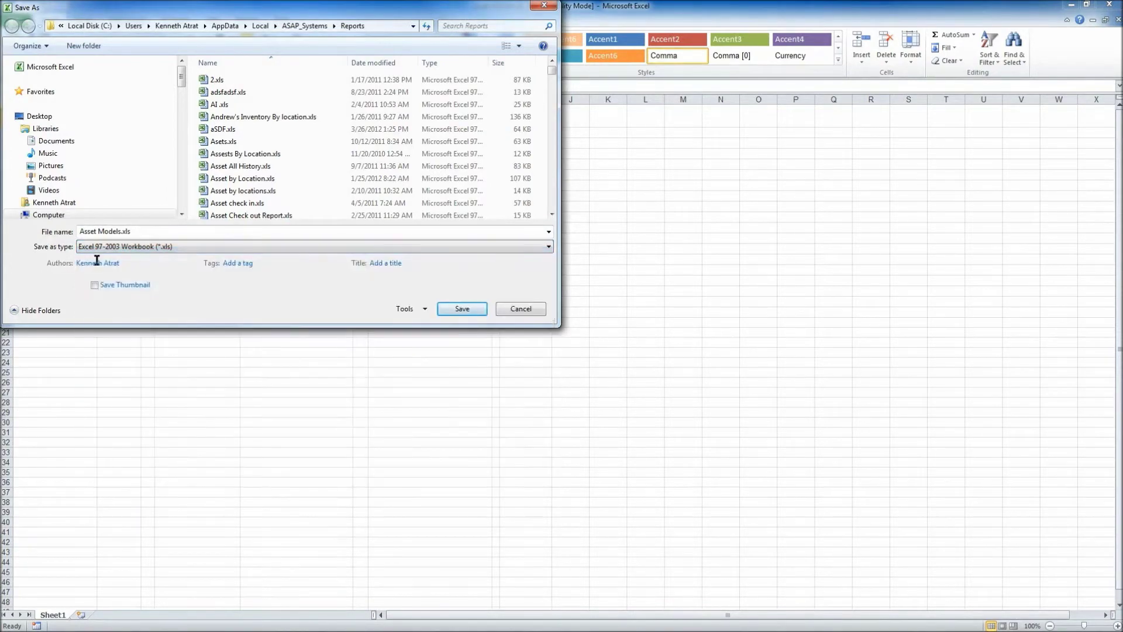
{"action": "left_click", "coordinate": [450, 308]}
{"action": "left_click", "coordinate": [606, 323]}
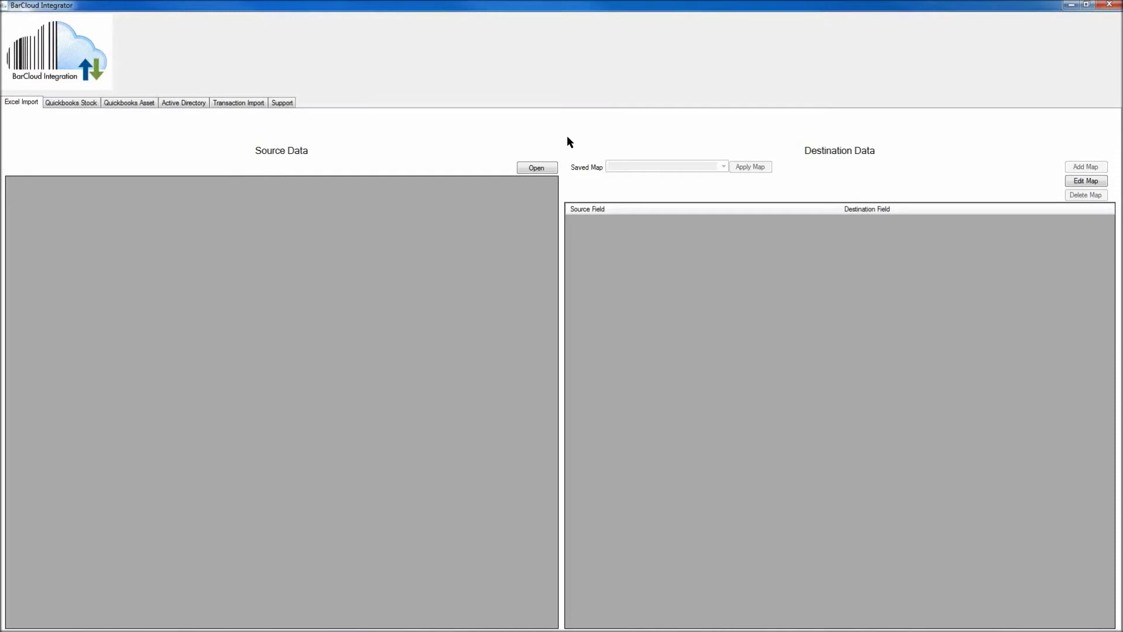
- Load the Asset Models spreadsheet's 16 rows as source data without applying a saved map
{"action": "left_click", "coordinate": [537, 168]}
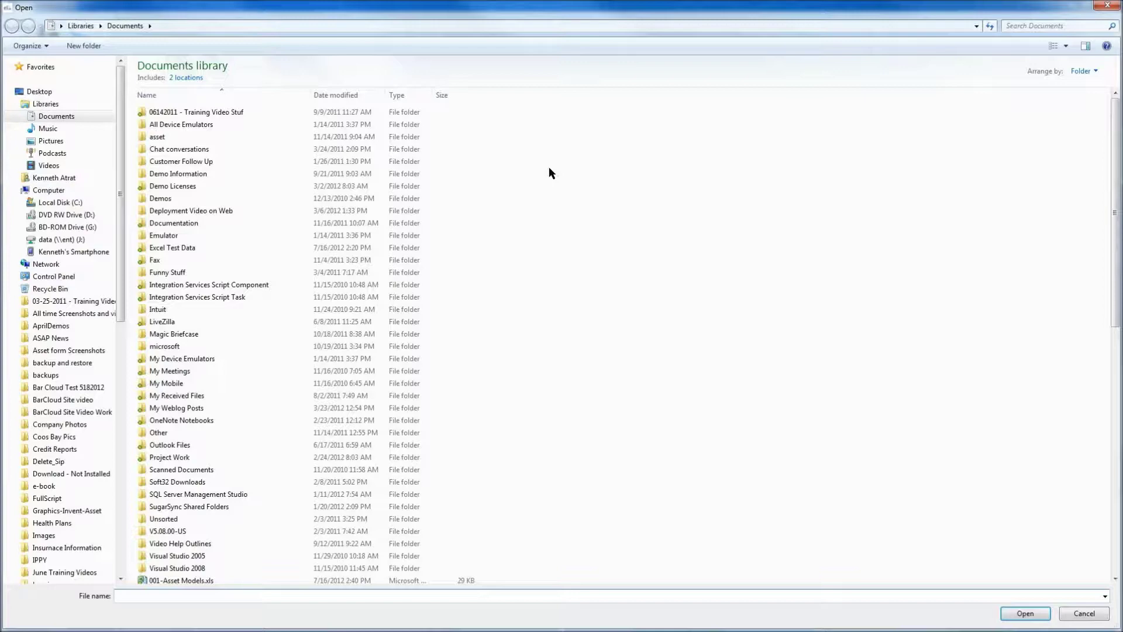
{"action": "double_click", "coordinate": [184, 581]}
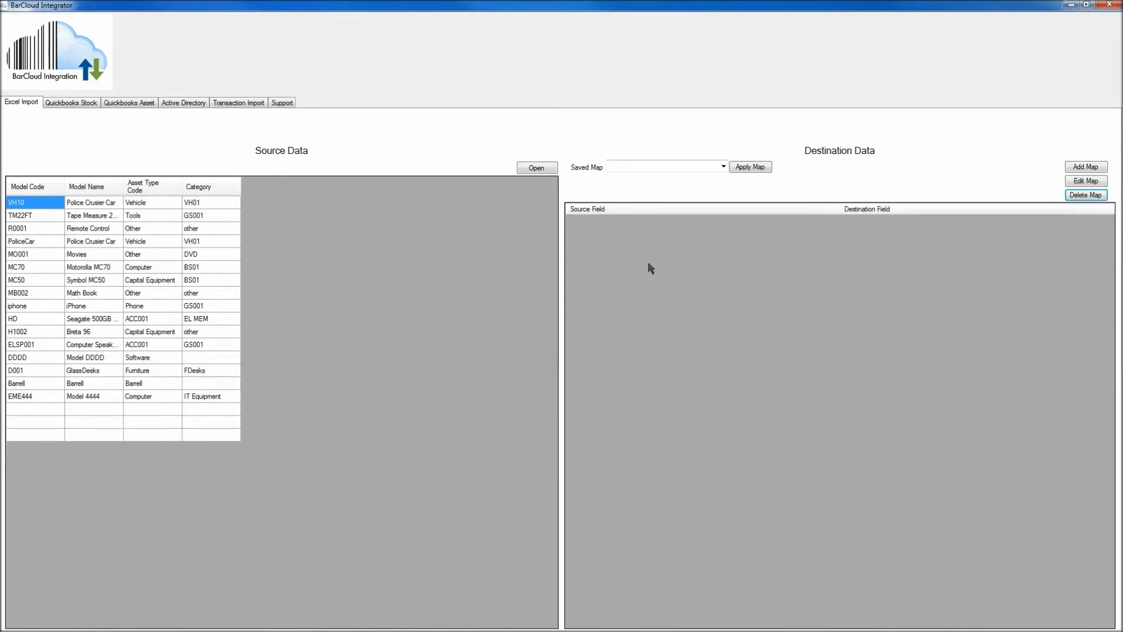
{"action": "left_click", "coordinate": [724, 168]}
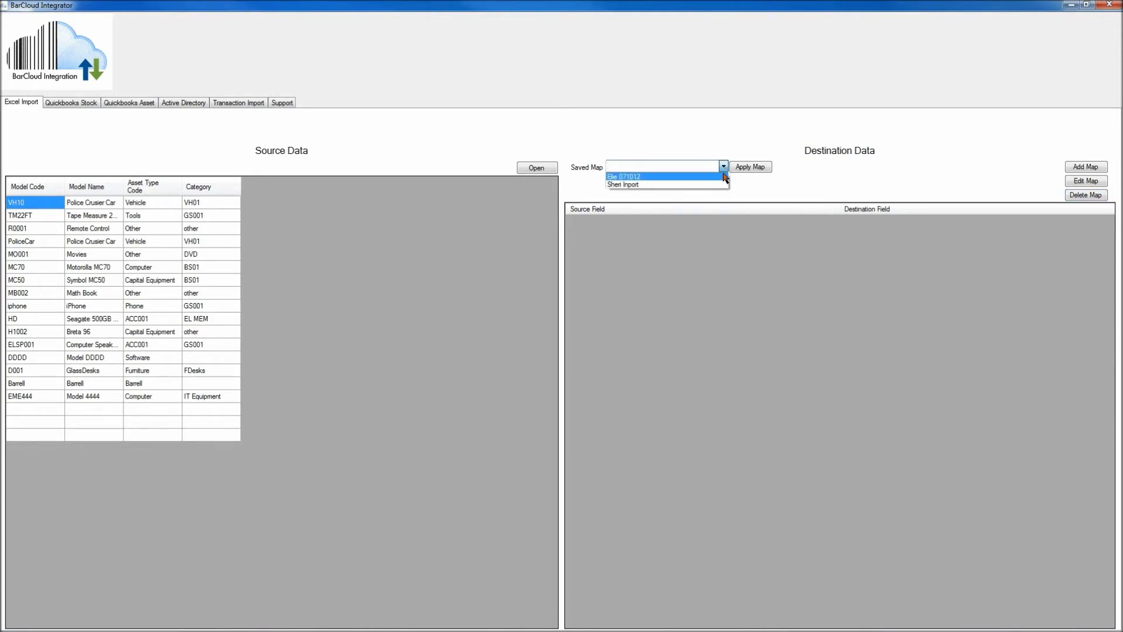
{"action": "left_click", "coordinate": [1048, 175]}
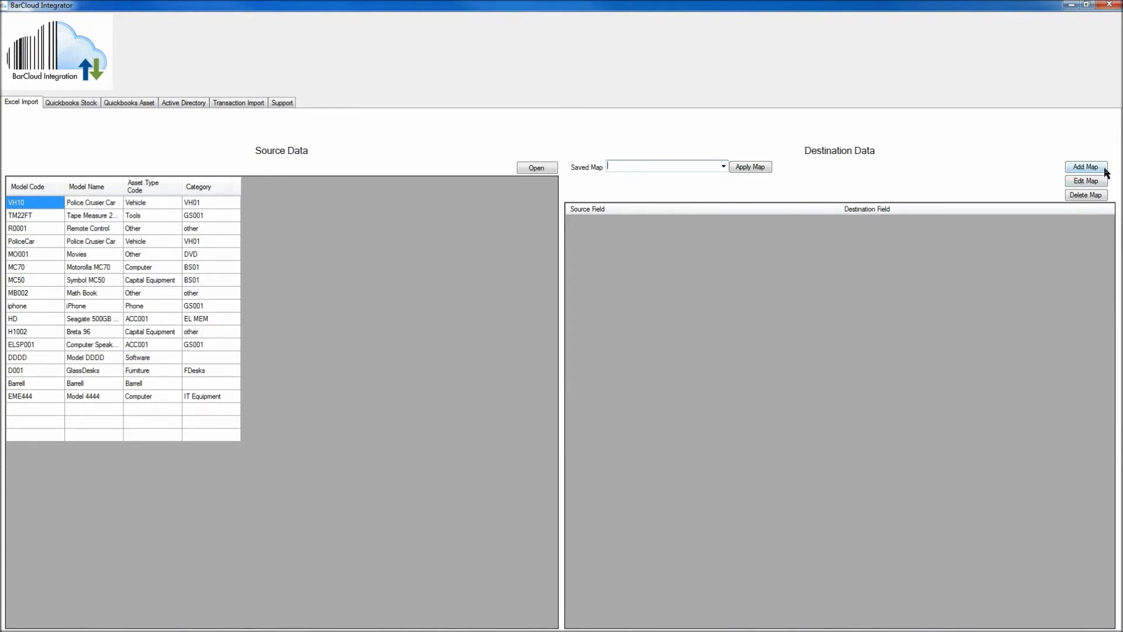
- Create a map named 'Models Map' for the Model form, sorting destination fields alphabetically
{"action": "left_click", "coordinate": [1085, 167]}
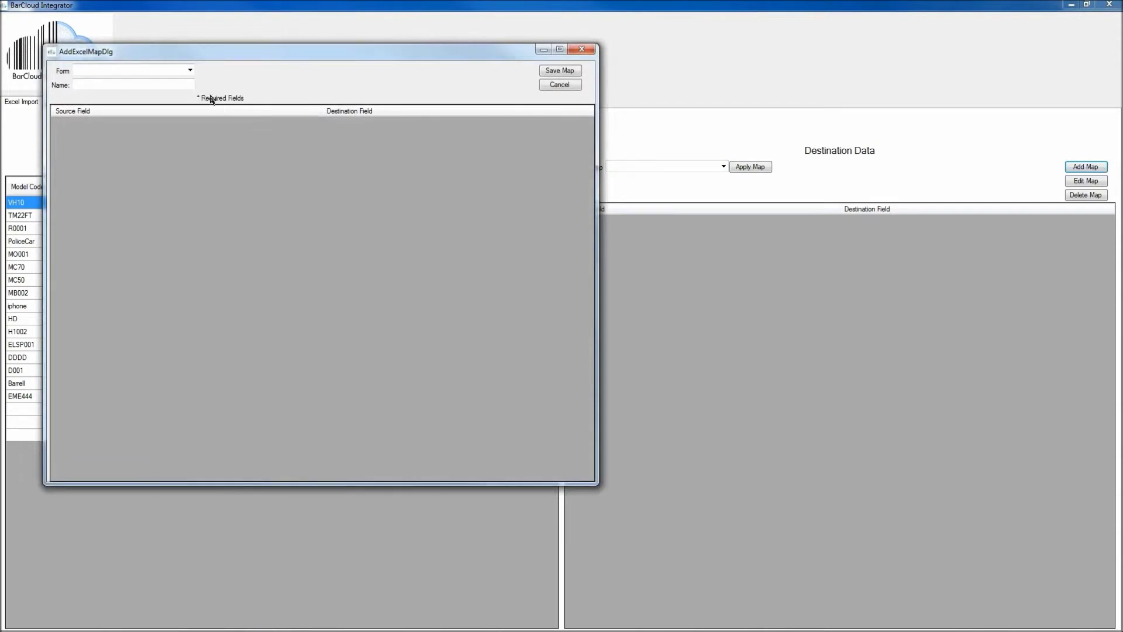
{"action": "left_click", "coordinate": [191, 71]}
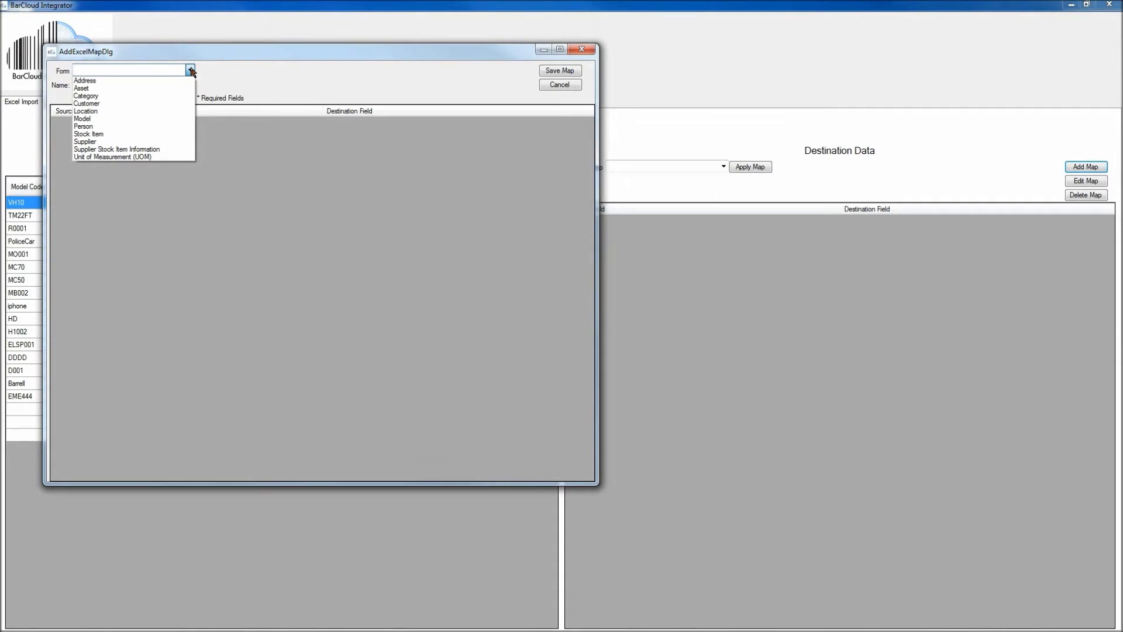
{"action": "left_click", "coordinate": [179, 122]}
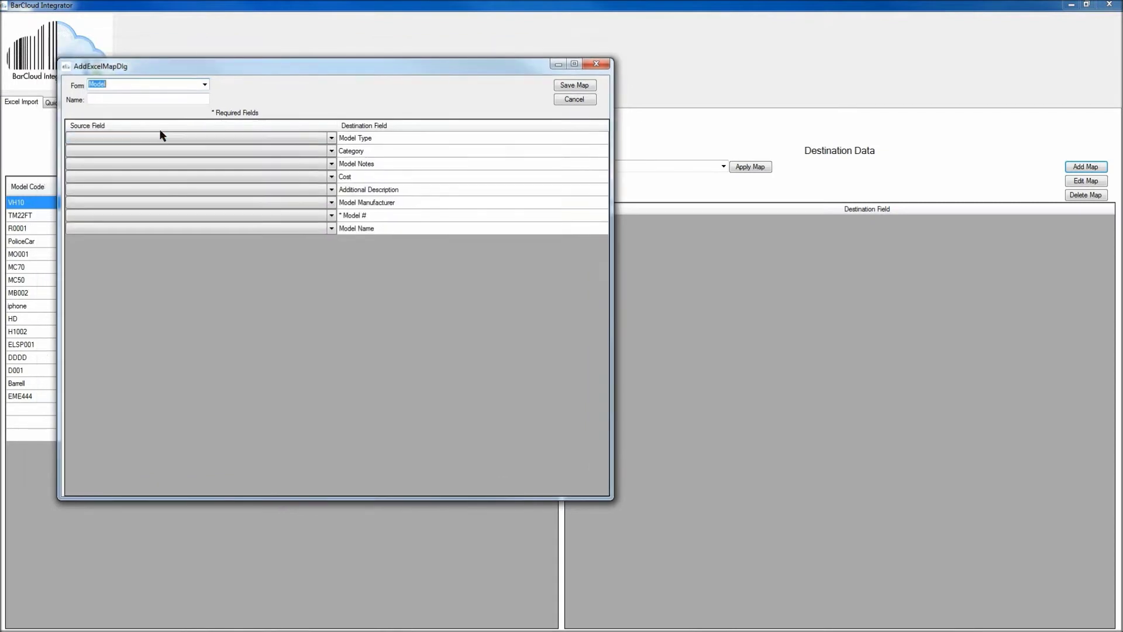
{"action": "left_click", "coordinate": [150, 100]}
{"action": "type", "text": "Models Map"}
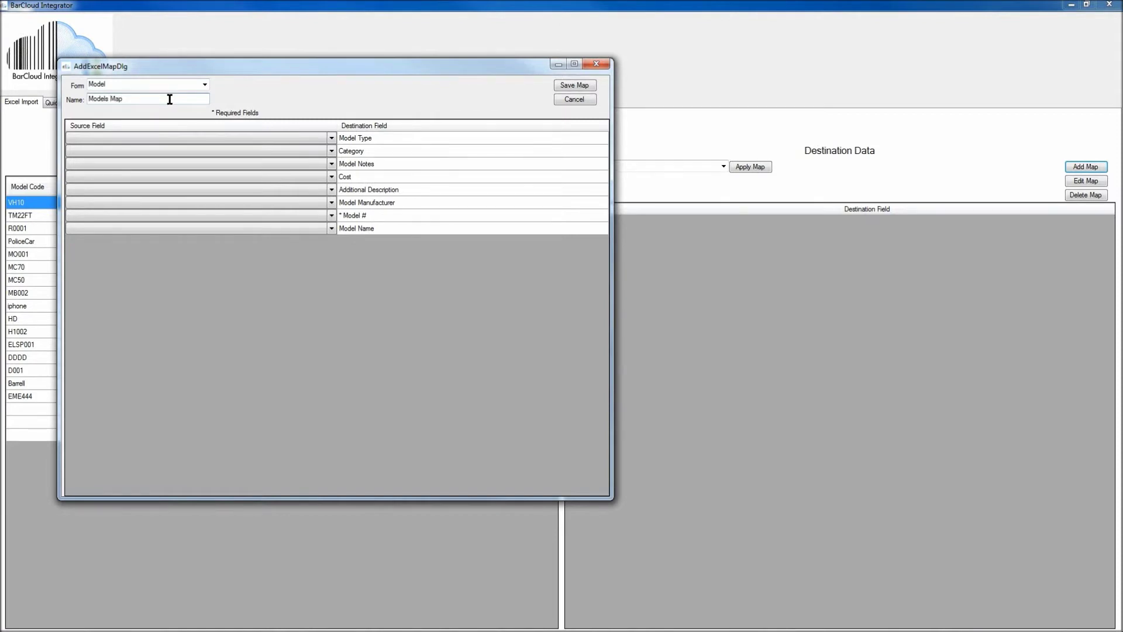
{"action": "left_click", "coordinate": [377, 127]}
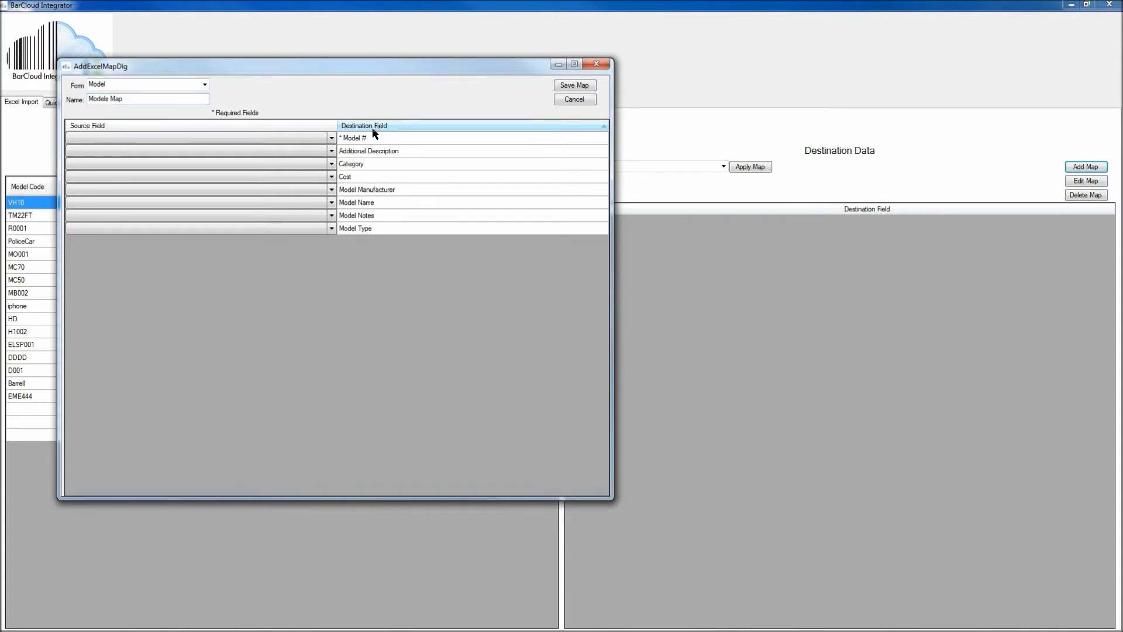
- Map Model Code→Model #, Model Name, Category, and Asset Type Code→Model Type, then save
{"action": "left_click", "coordinate": [343, 140]}
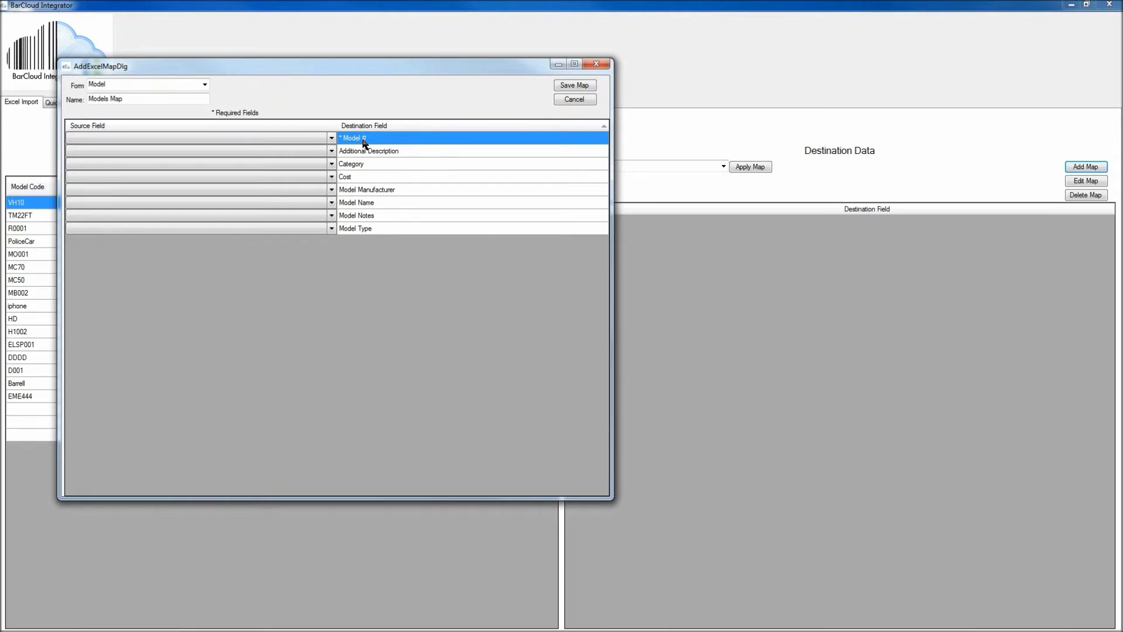
{"action": "left_click", "coordinate": [332, 139]}
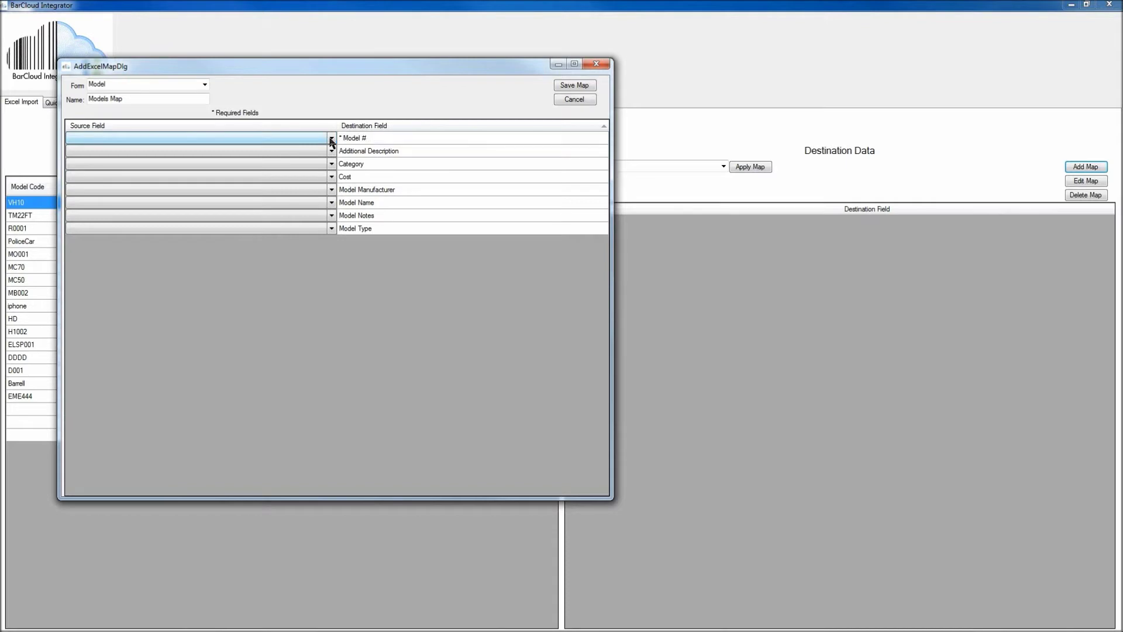
{"action": "left_click", "coordinate": [331, 140]}
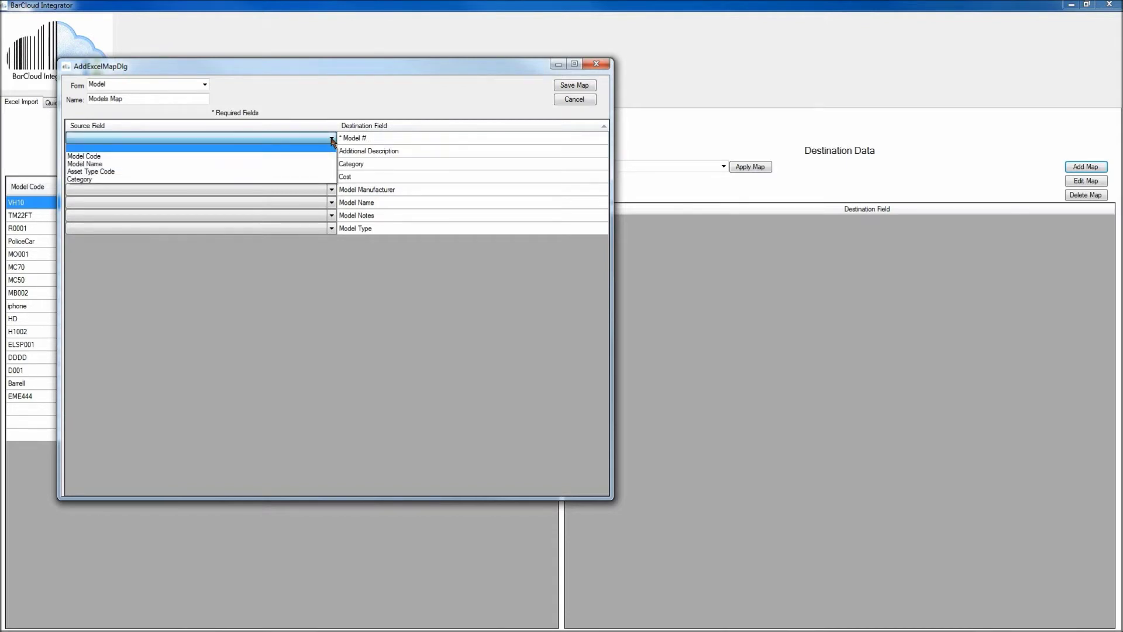
{"action": "left_click", "coordinate": [140, 157]}
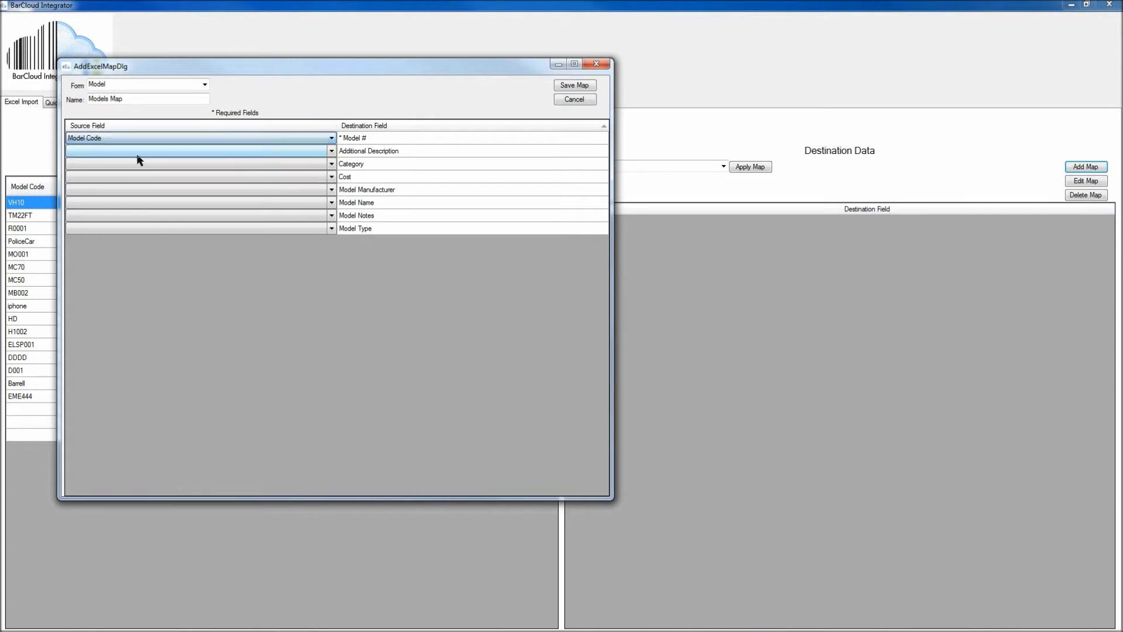
{"action": "left_click", "coordinate": [332, 203]}
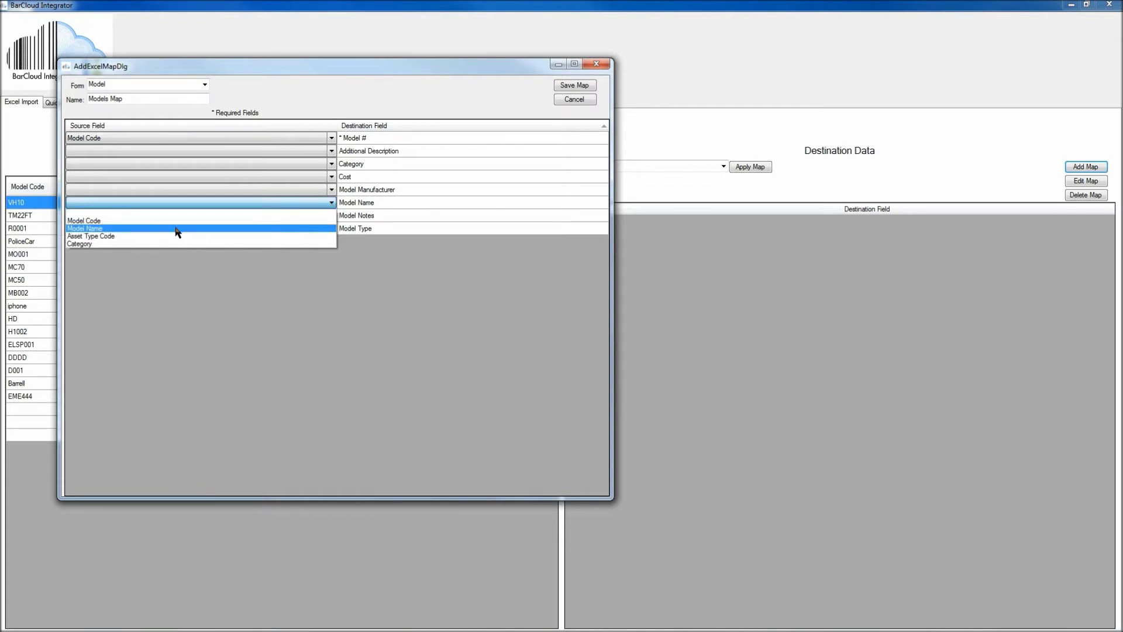
{"action": "left_click", "coordinate": [177, 228]}
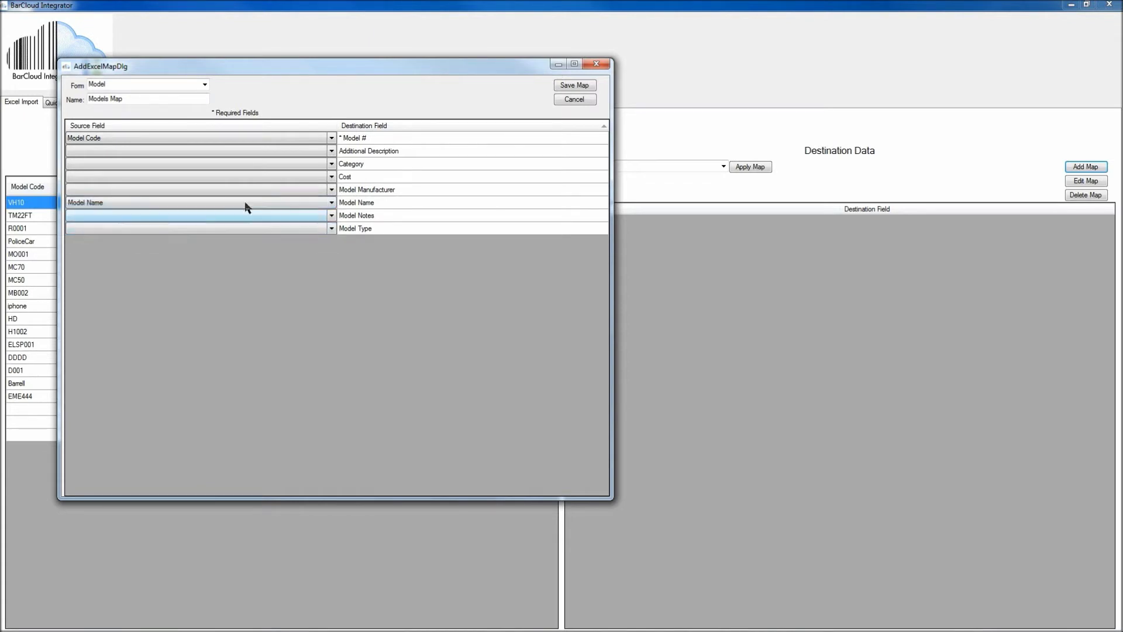
{"action": "left_click", "coordinate": [332, 165]}
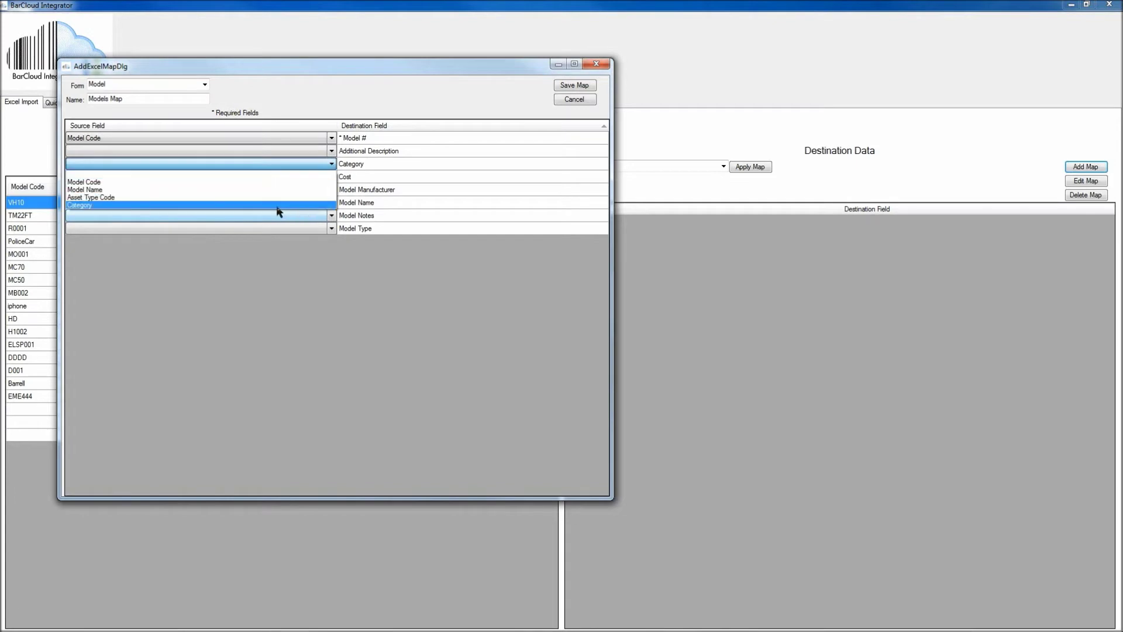
{"action": "left_click", "coordinate": [252, 205]}
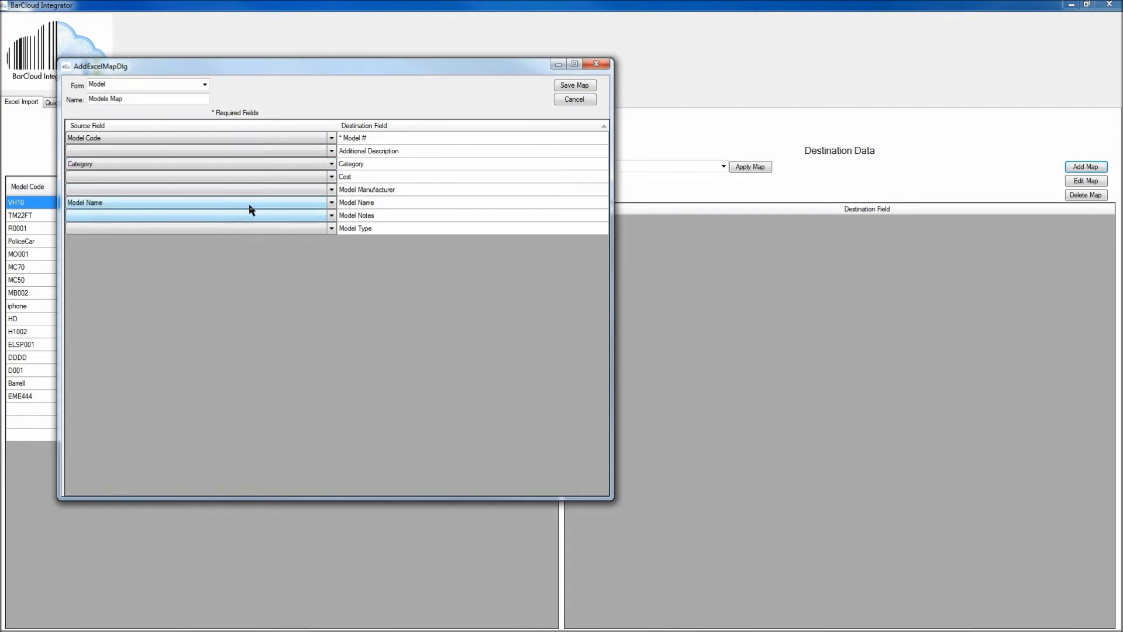
{"action": "left_click", "coordinate": [332, 230]}
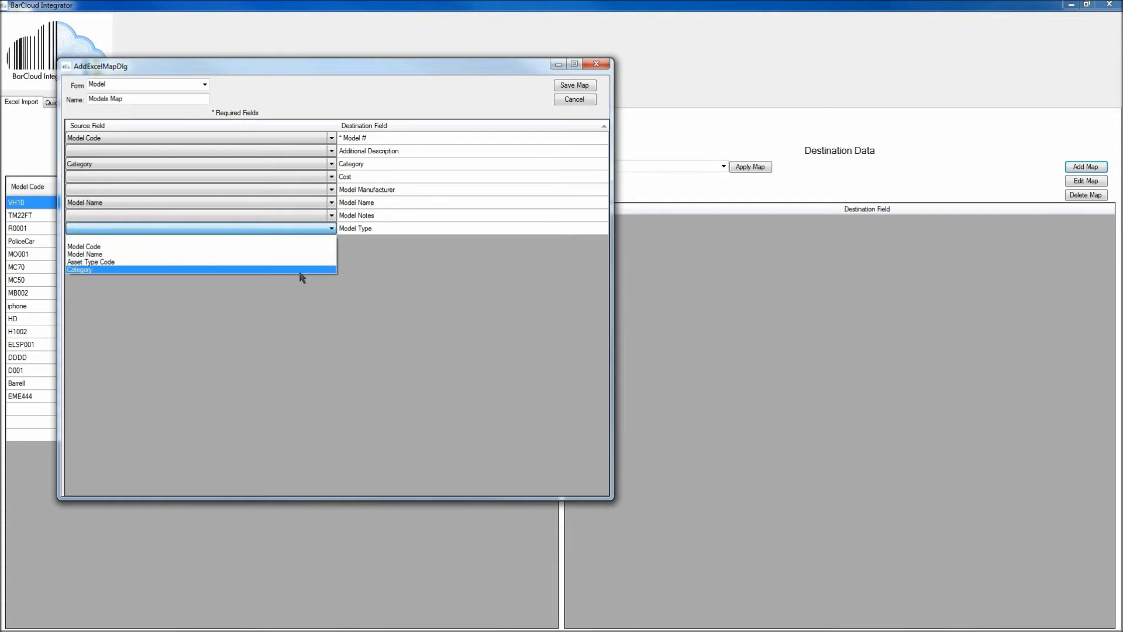
{"action": "left_click", "coordinate": [110, 261]}
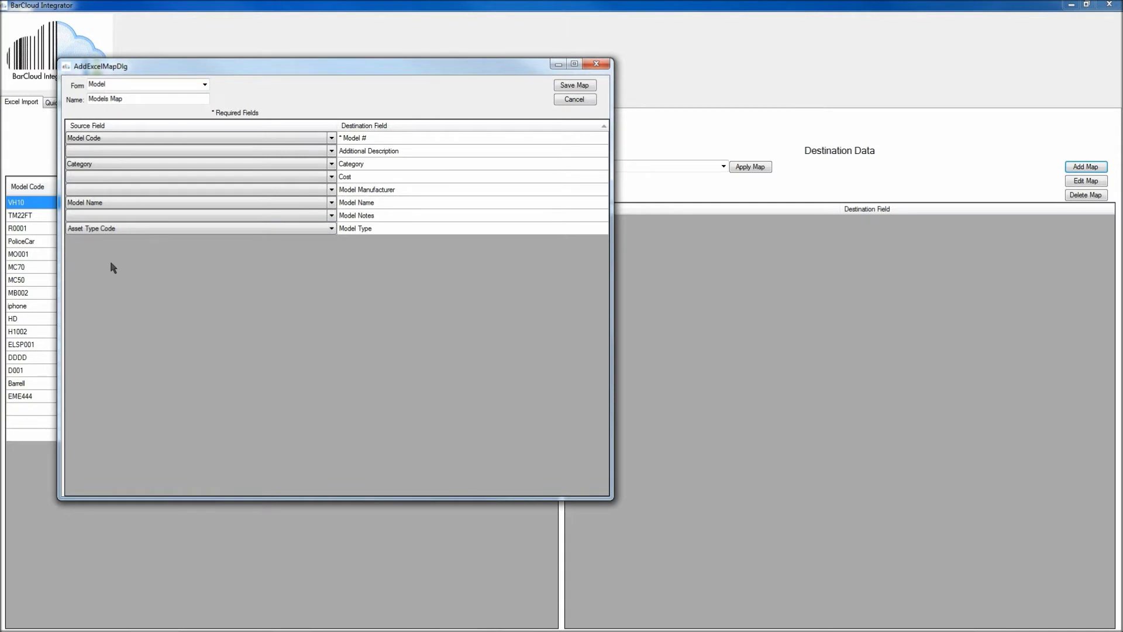
{"action": "left_click", "coordinate": [576, 86]}
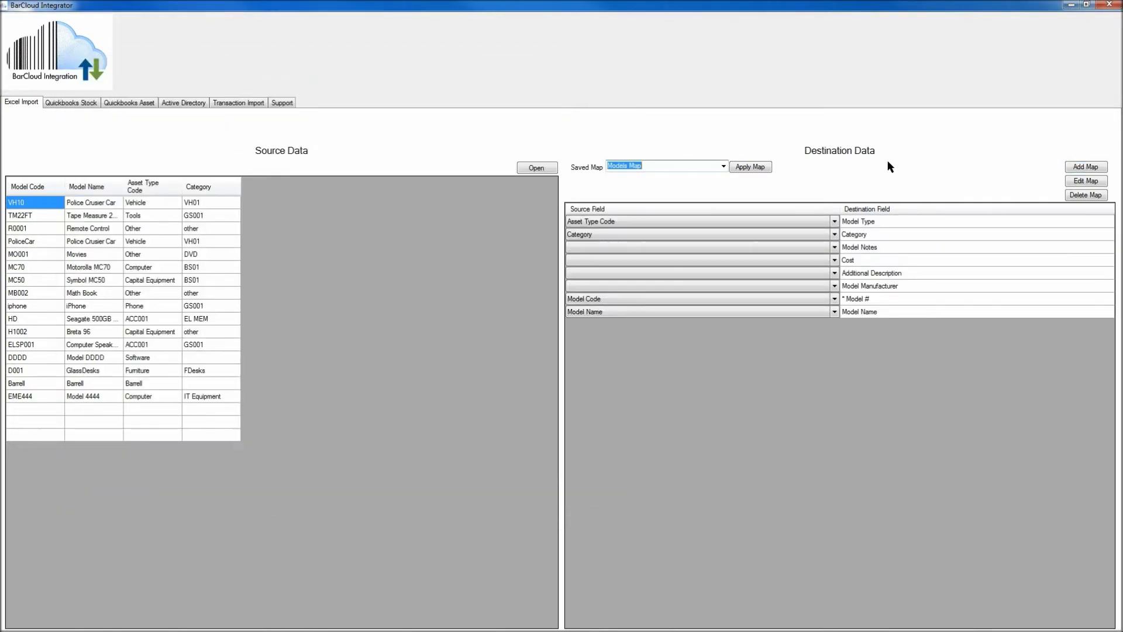
{"action": "key", "text": "Tab"}
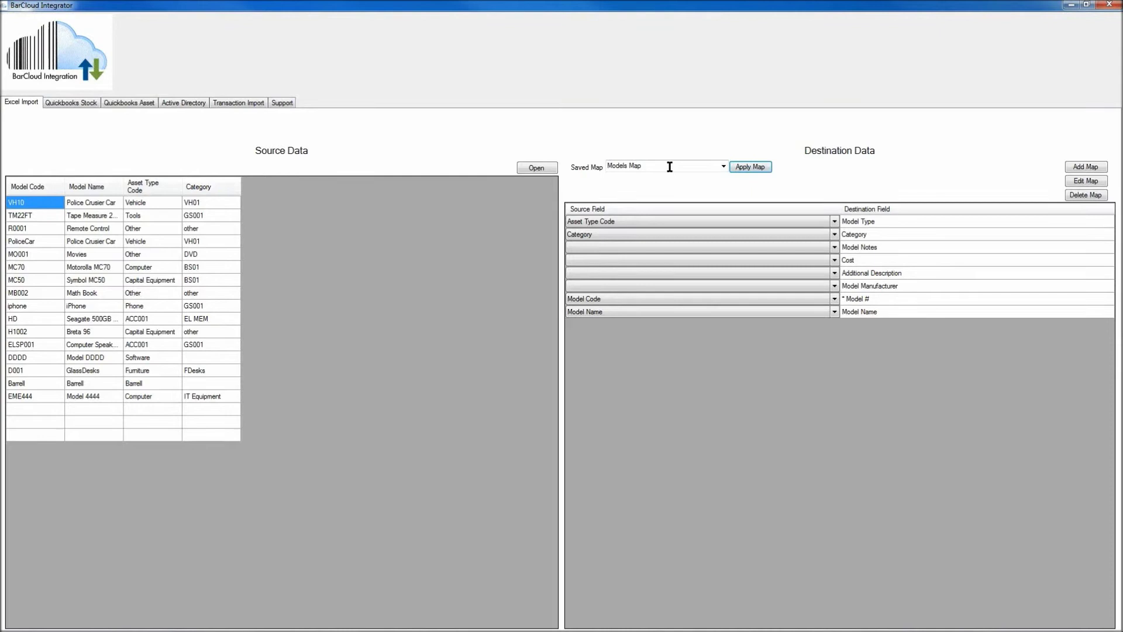
{"action": "left_click_drag", "start_coordinate": [669, 167], "coordinate": [585, 169]}
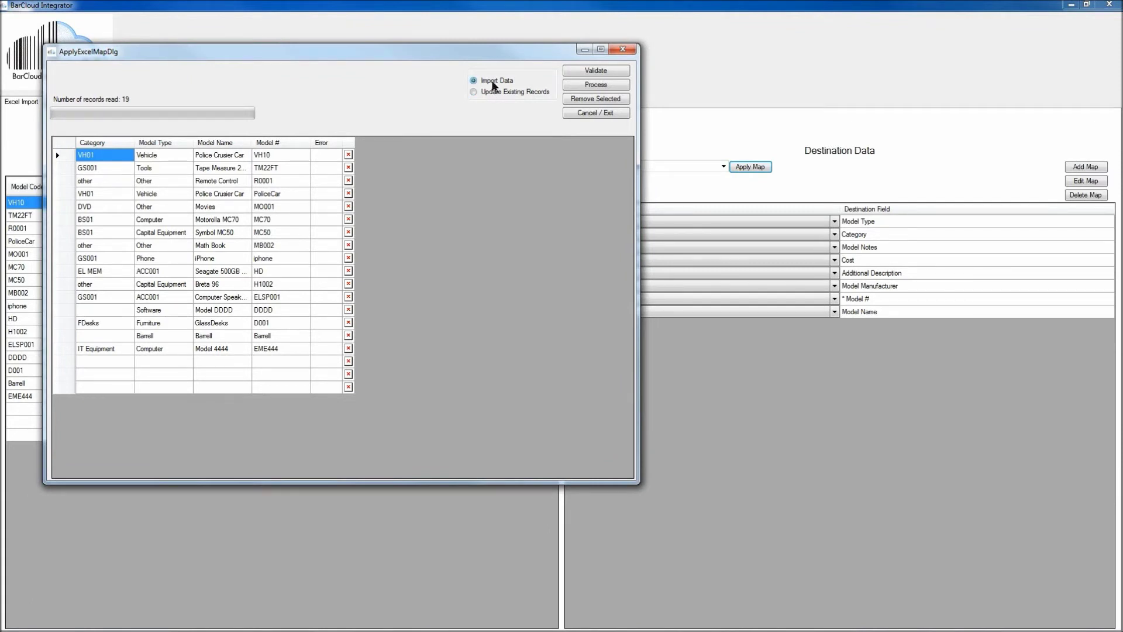
- Validate the model records and delete the error rows: Barrell, three missing Model #, EL MEM
{"action": "left_click", "coordinate": [612, 71]}
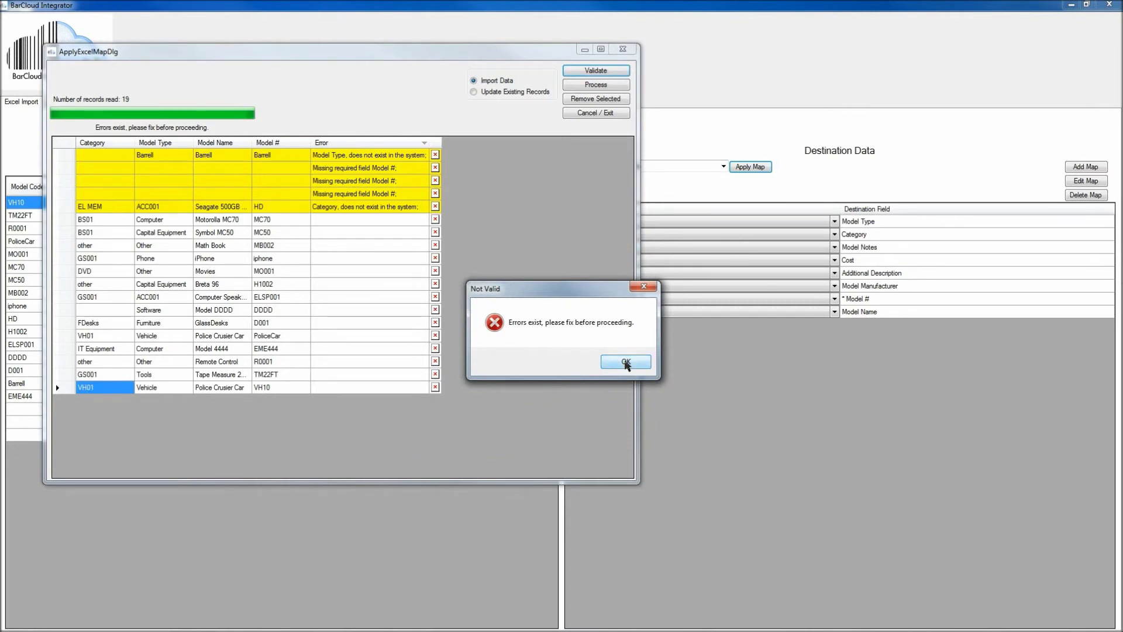
{"action": "left_click", "coordinate": [625, 362]}
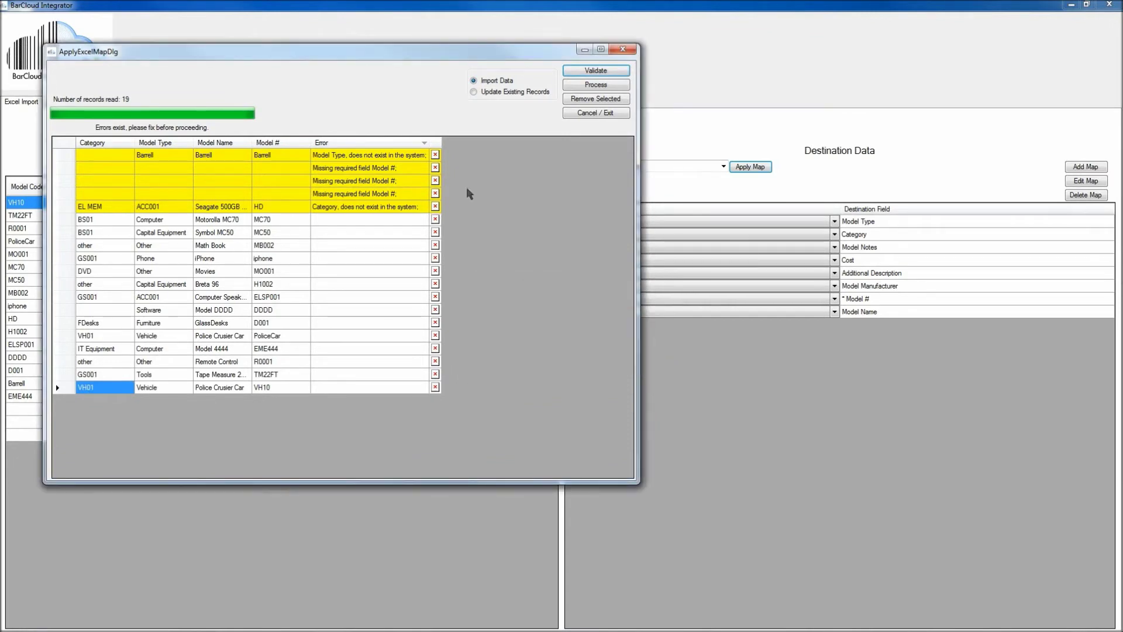
{"action": "left_click", "coordinate": [435, 155]}
{"action": "left_click", "coordinate": [426, 157]}
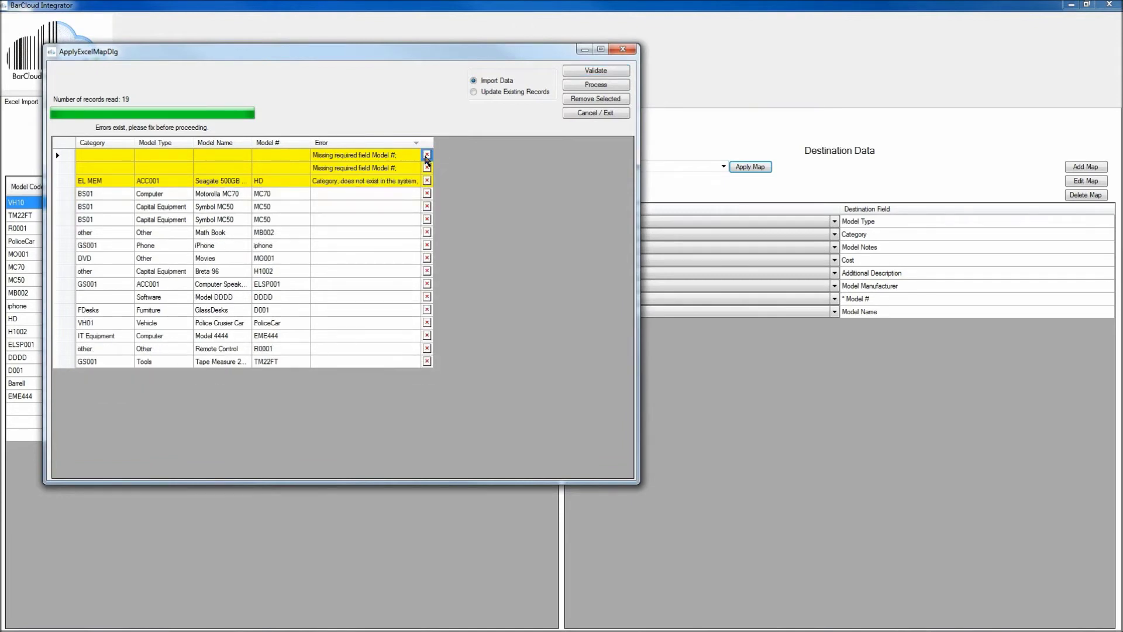
{"action": "left_click", "coordinate": [426, 155]}
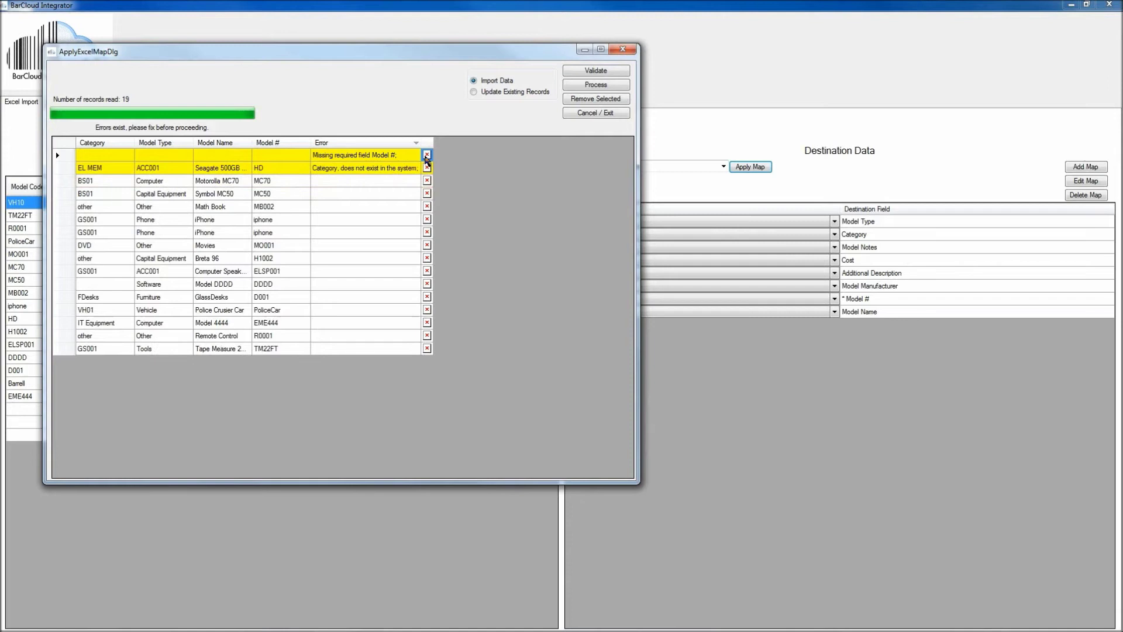
{"action": "left_click", "coordinate": [427, 155]}
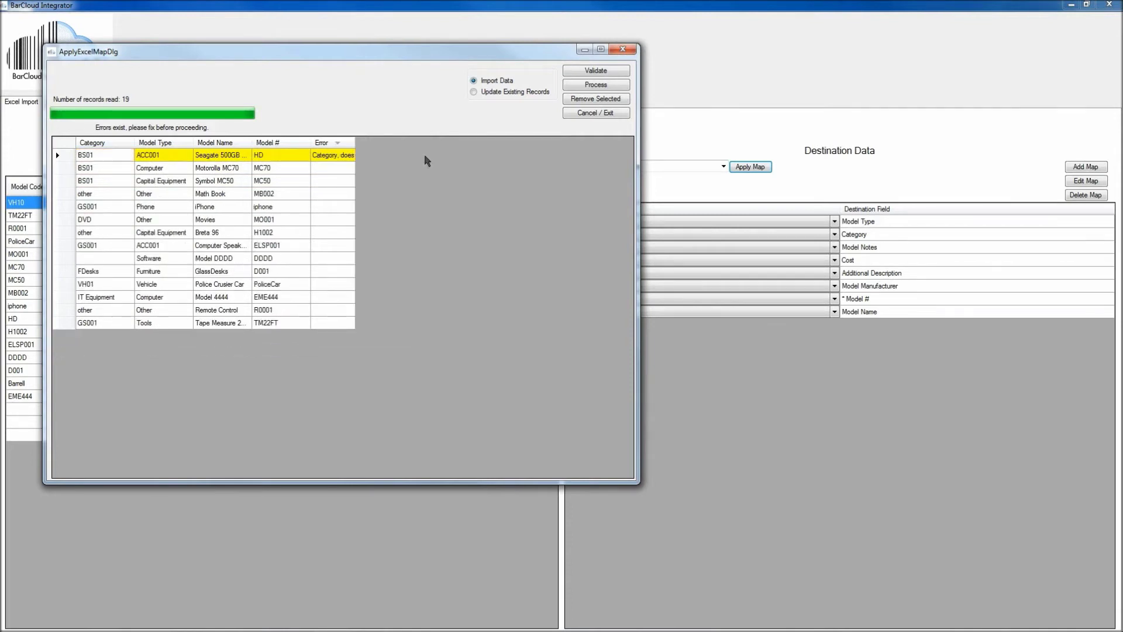
{"action": "left_click", "coordinate": [427, 156]}
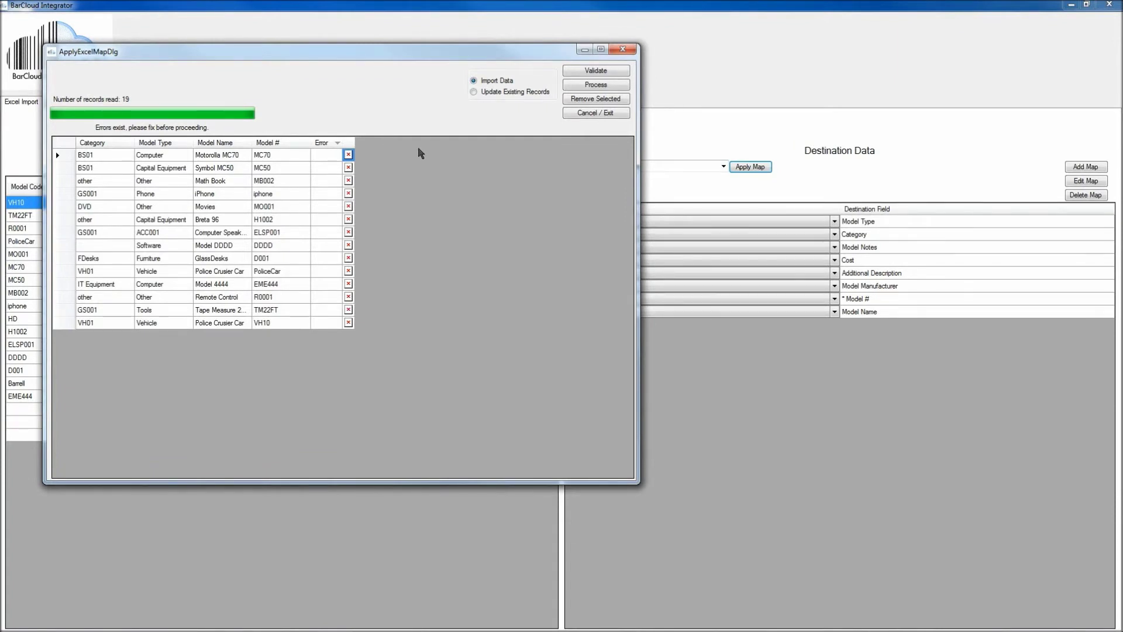
- Revalidate the remaining model records, import them to Import Complete, and close the import window
{"action": "left_click", "coordinate": [605, 73]}
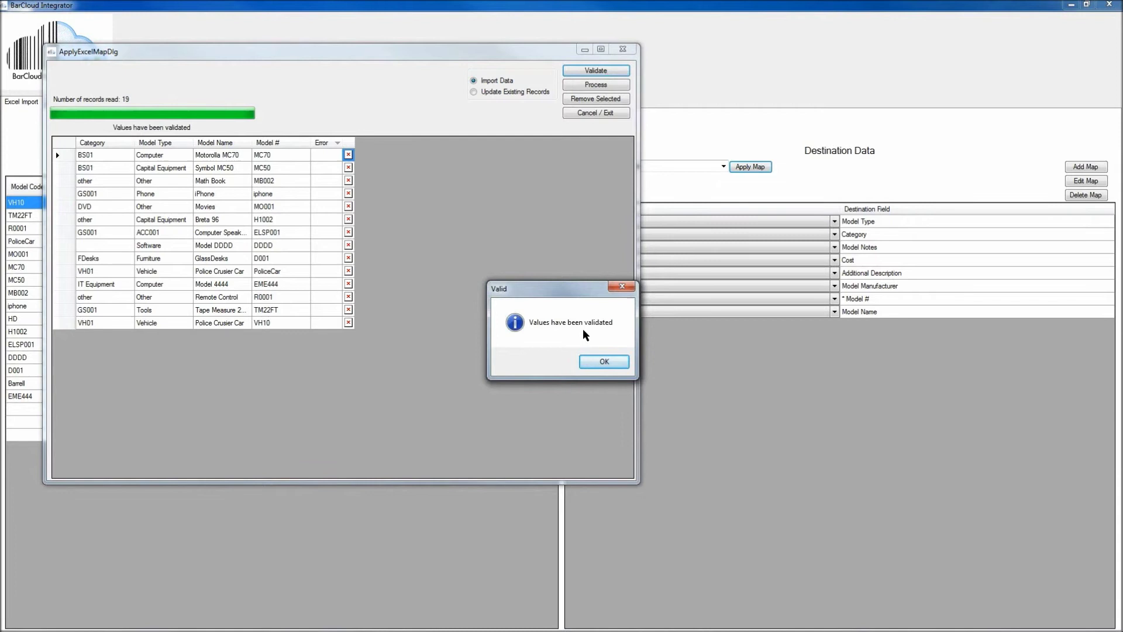
{"action": "left_click", "coordinate": [605, 362]}
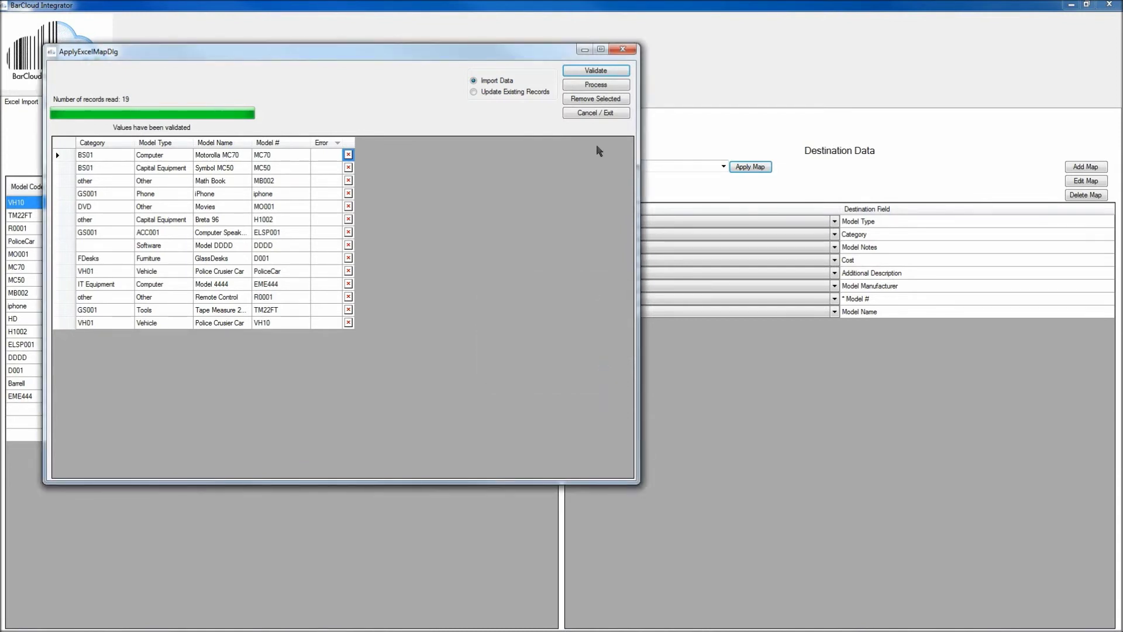
{"action": "left_click", "coordinate": [606, 87]}
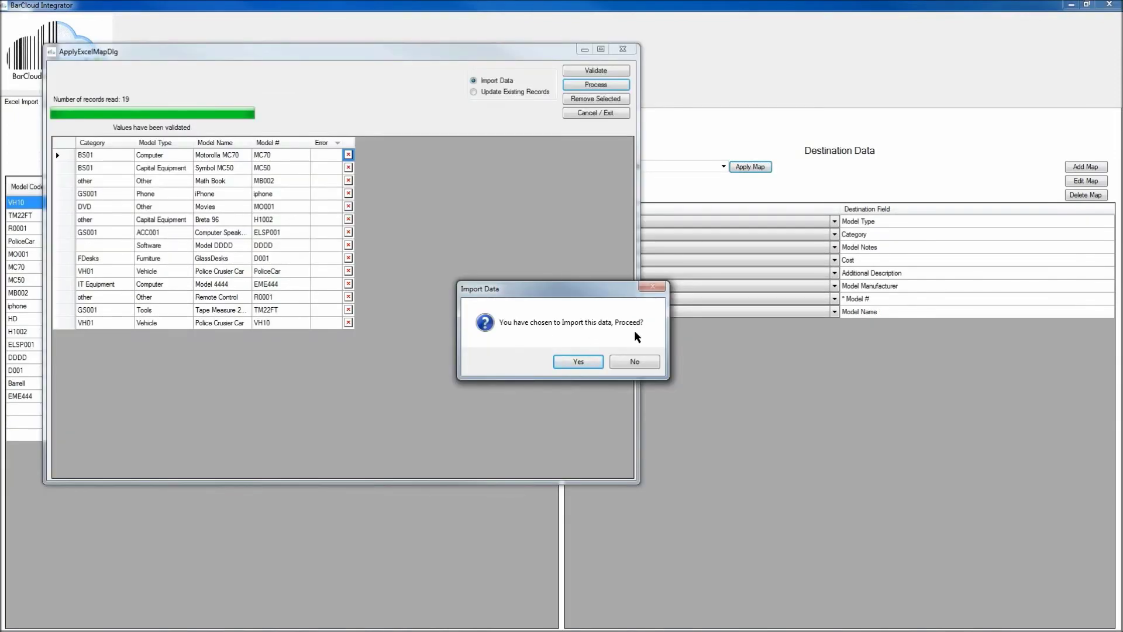
{"action": "left_click", "coordinate": [578, 362]}
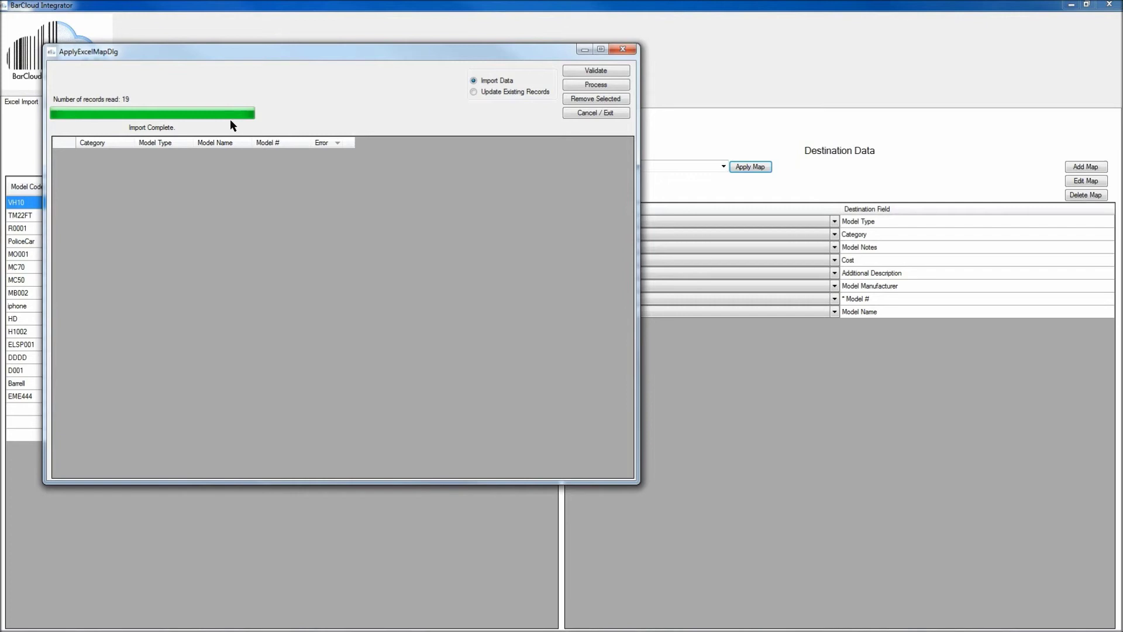
{"action": "left_click", "coordinate": [596, 113]}
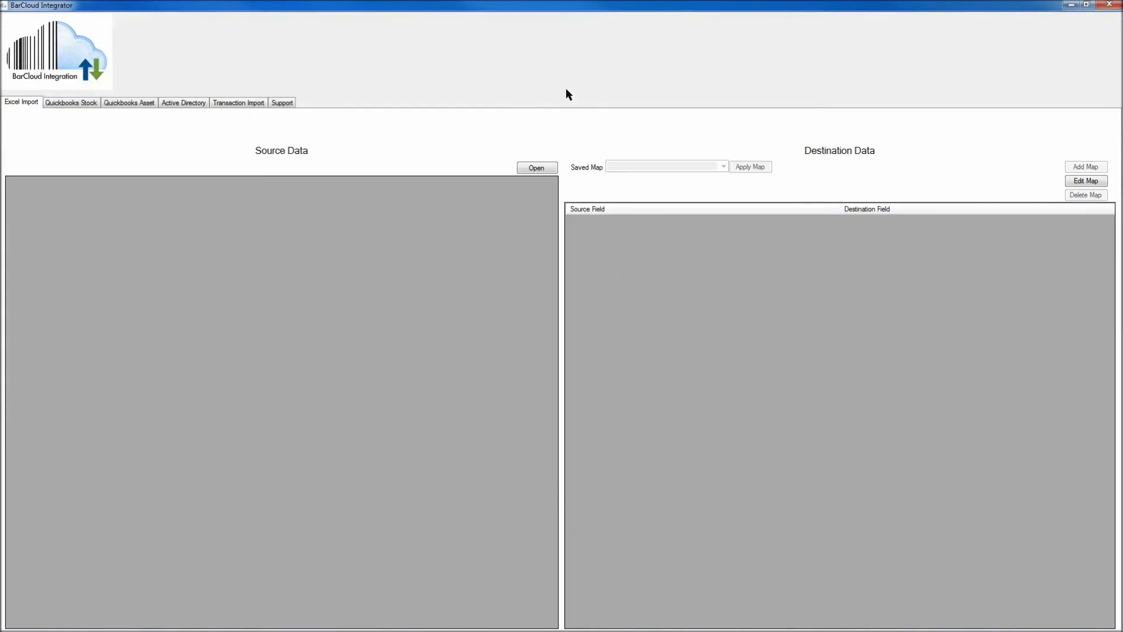
- Load '00001 - Locations Spreadsheet.xls' as source data, giving 28 location rows
{"action": "left_click", "coordinate": [536, 168]}
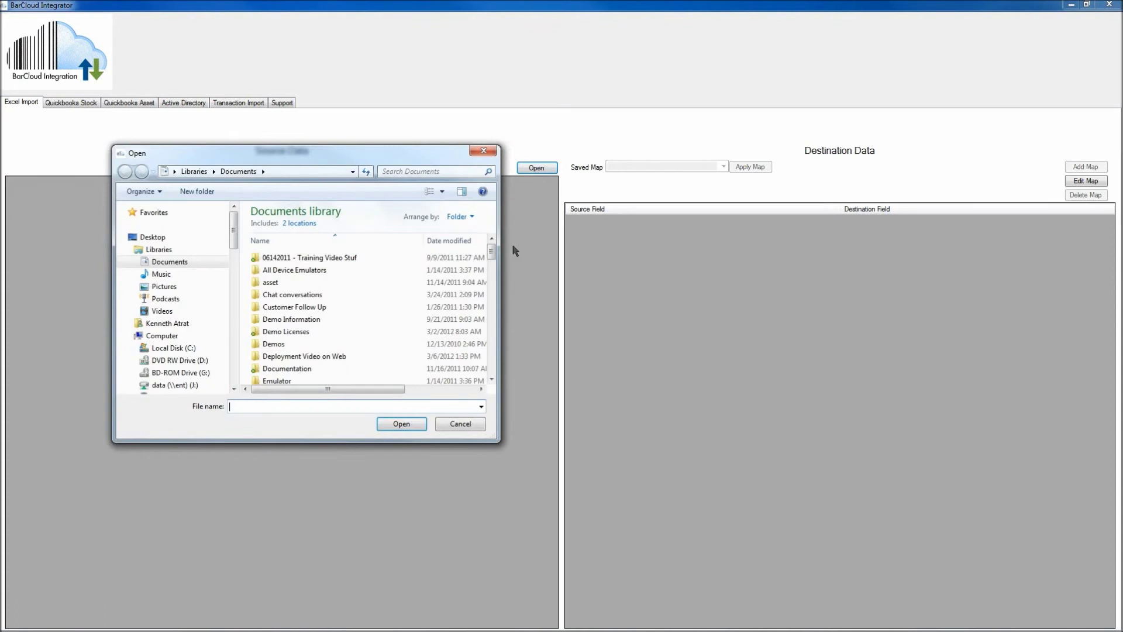
{"action": "left_click_drag", "start_coordinate": [491, 257], "coordinate": [482, 316]}
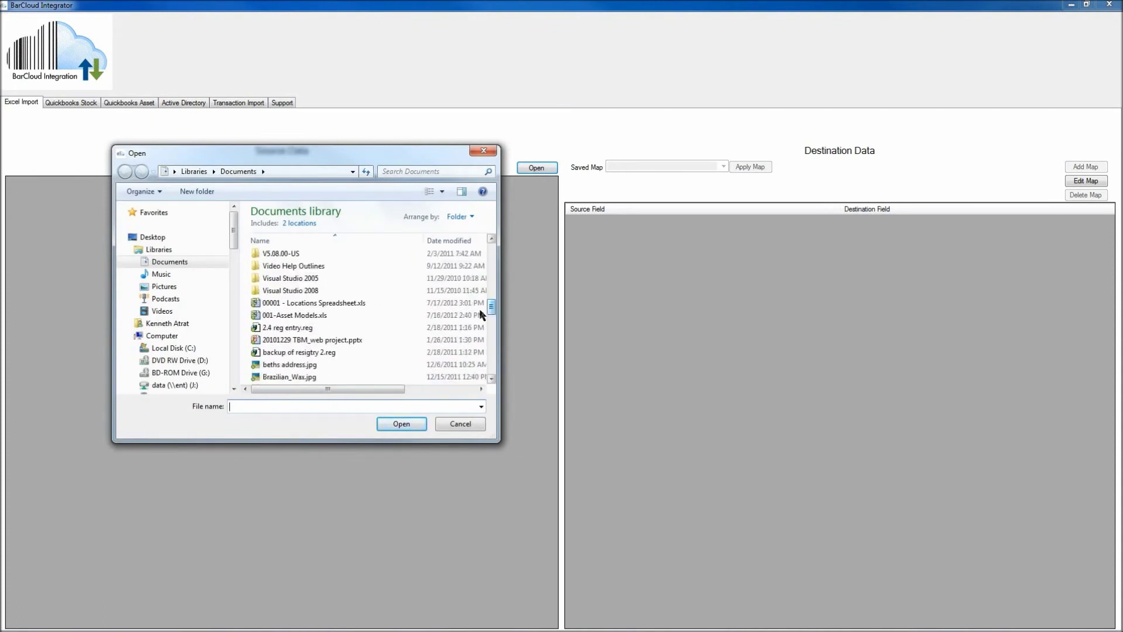
{"action": "double_click", "coordinate": [315, 303]}
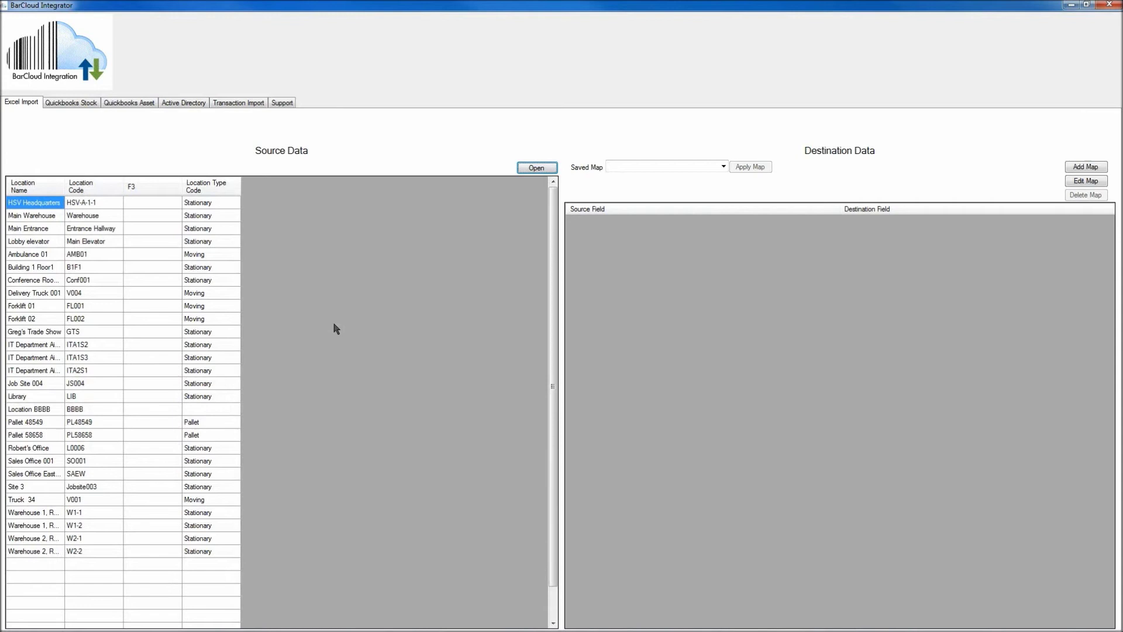
- Create a new map targeting the Location form and sort its 18 destination fields alphabetically
{"action": "left_click", "coordinate": [1103, 169]}
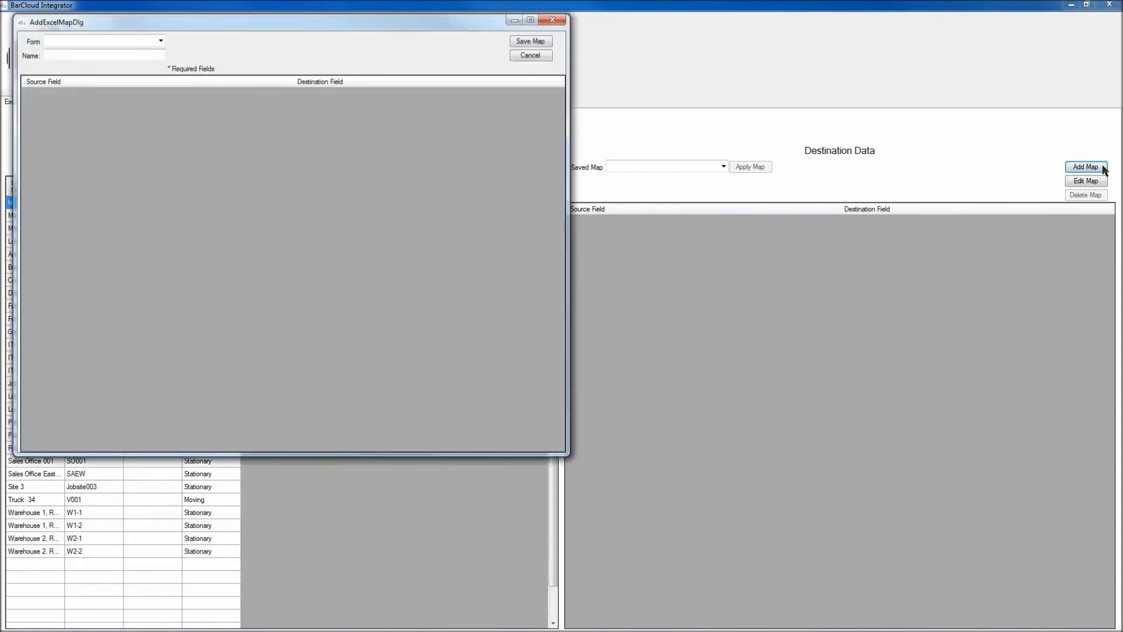
{"action": "left_click", "coordinate": [159, 41]}
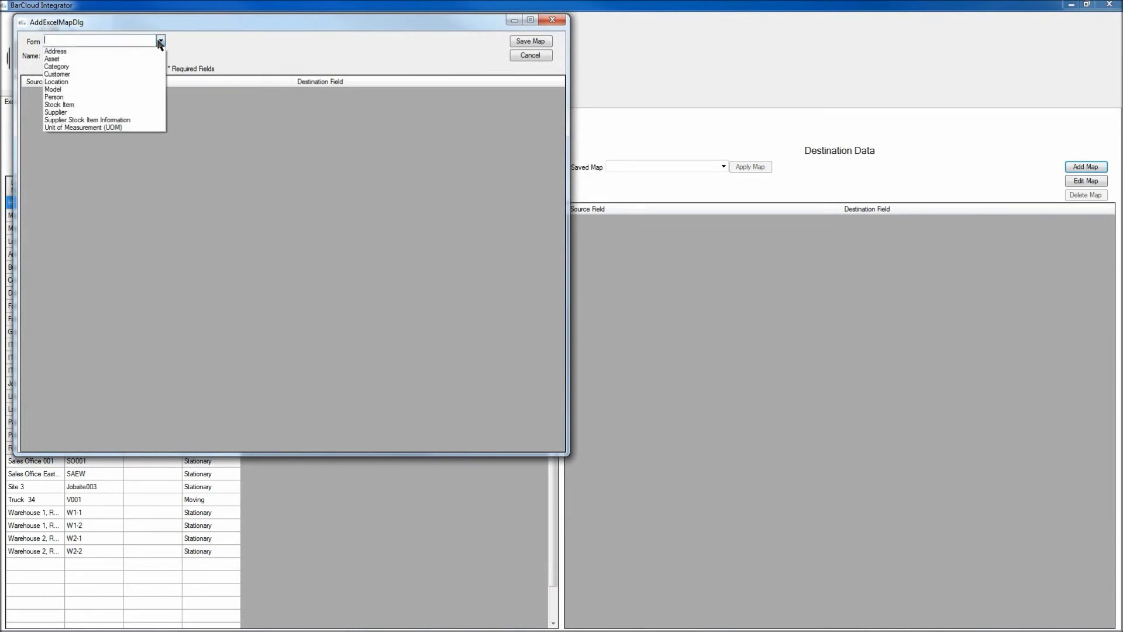
{"action": "left_click", "coordinate": [139, 82]}
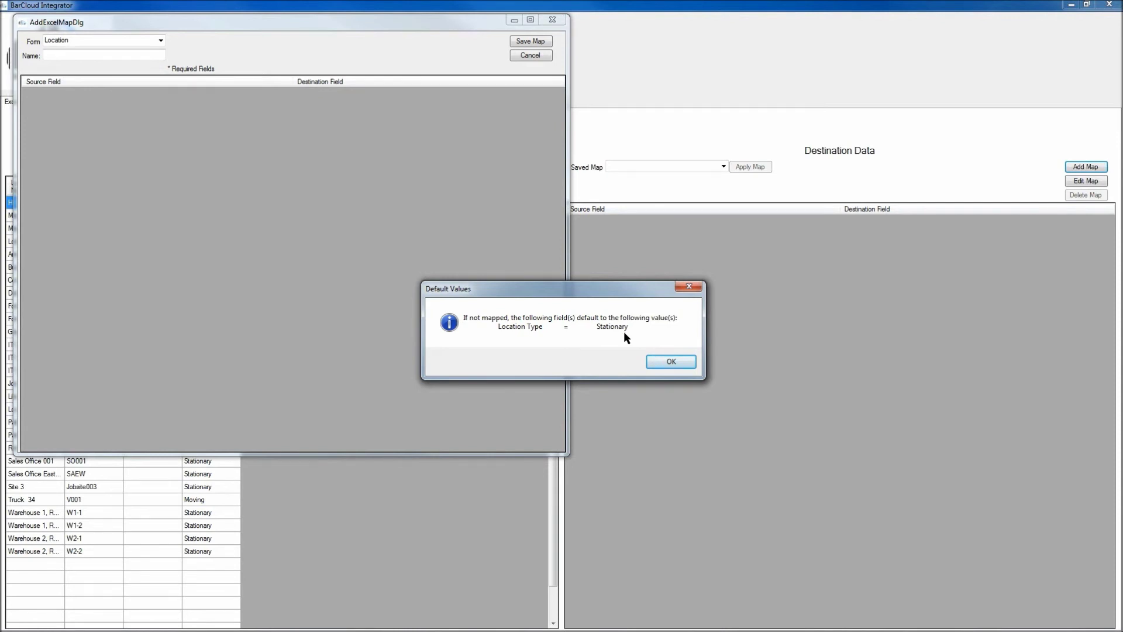
{"action": "left_click", "coordinate": [662, 362]}
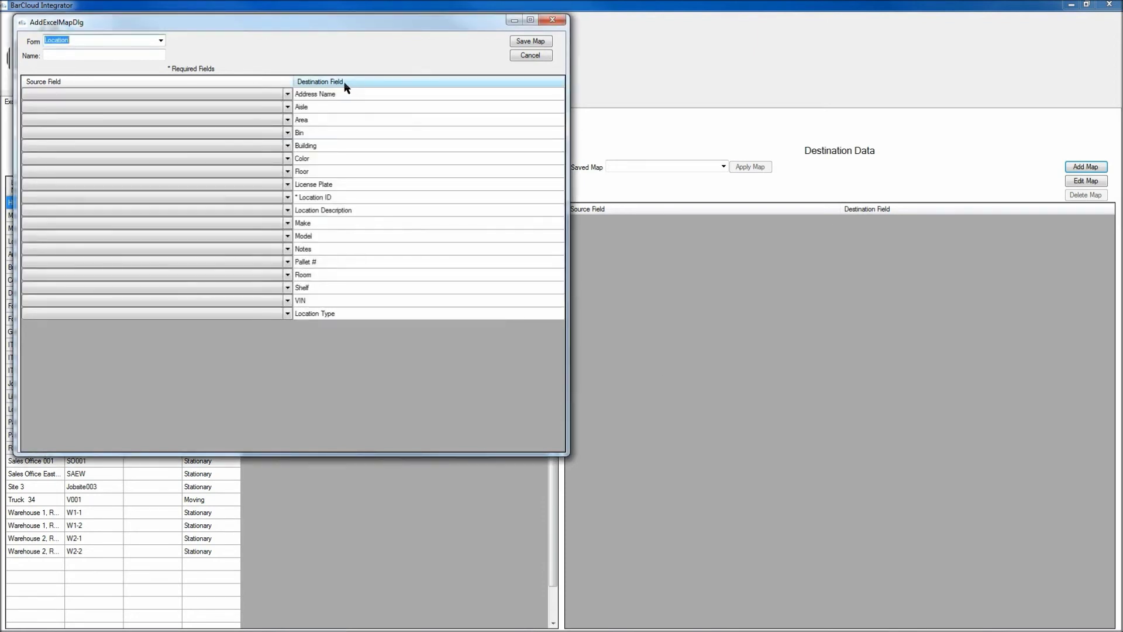
{"action": "left_click", "coordinate": [345, 87]}
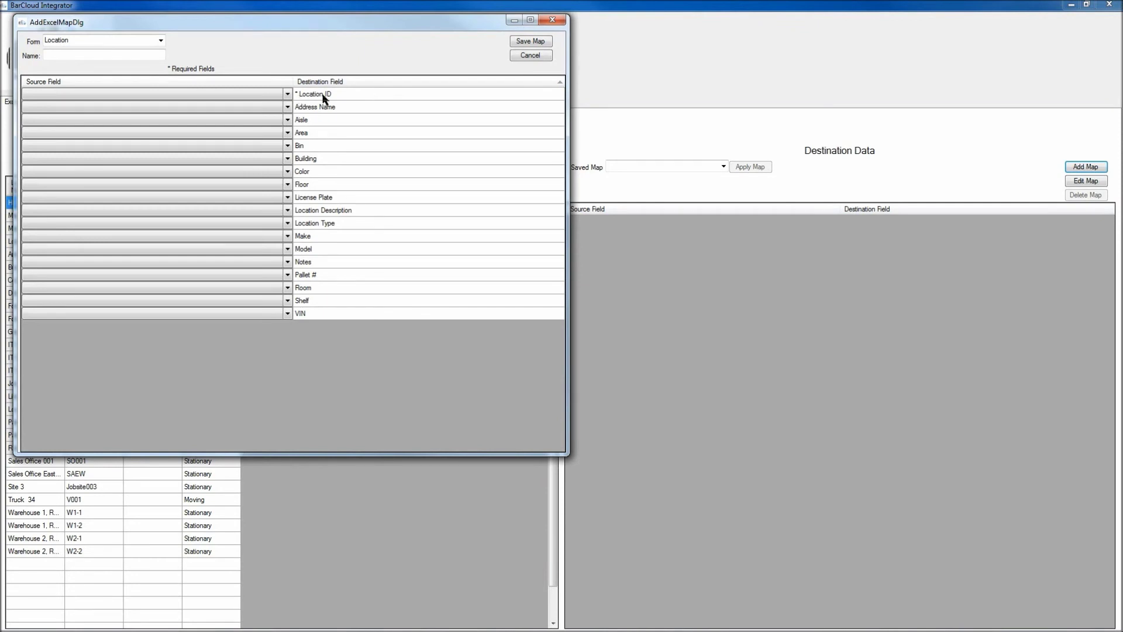
- Map Location Code to Location ID and save the mapping as 'Locations Map'
{"action": "left_click", "coordinate": [287, 95]}
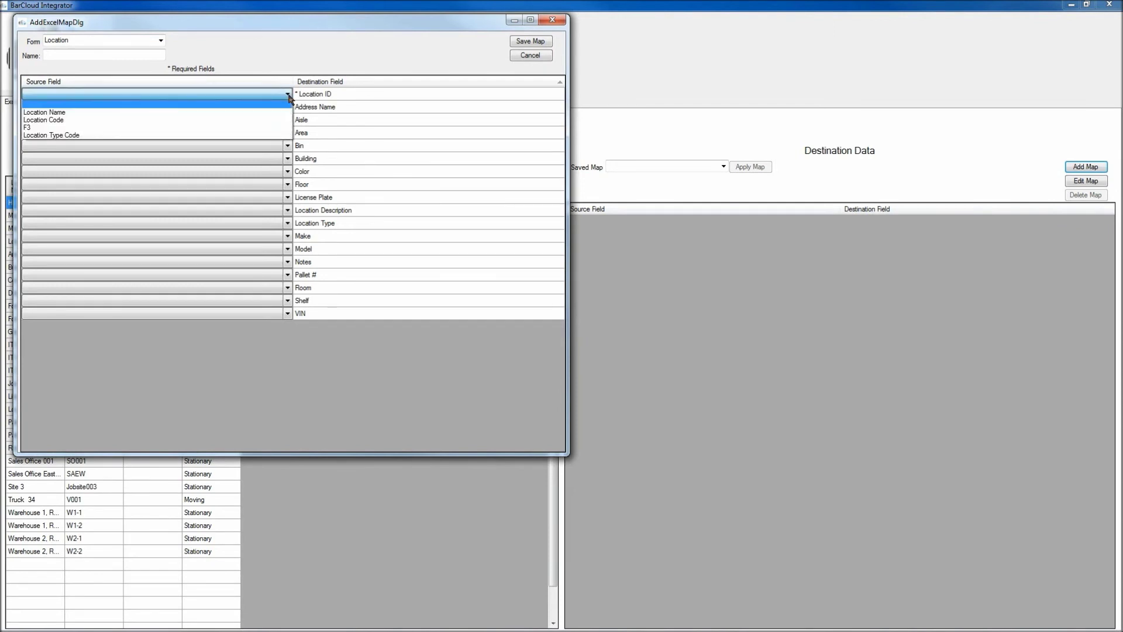
{"action": "left_click", "coordinate": [46, 119]}
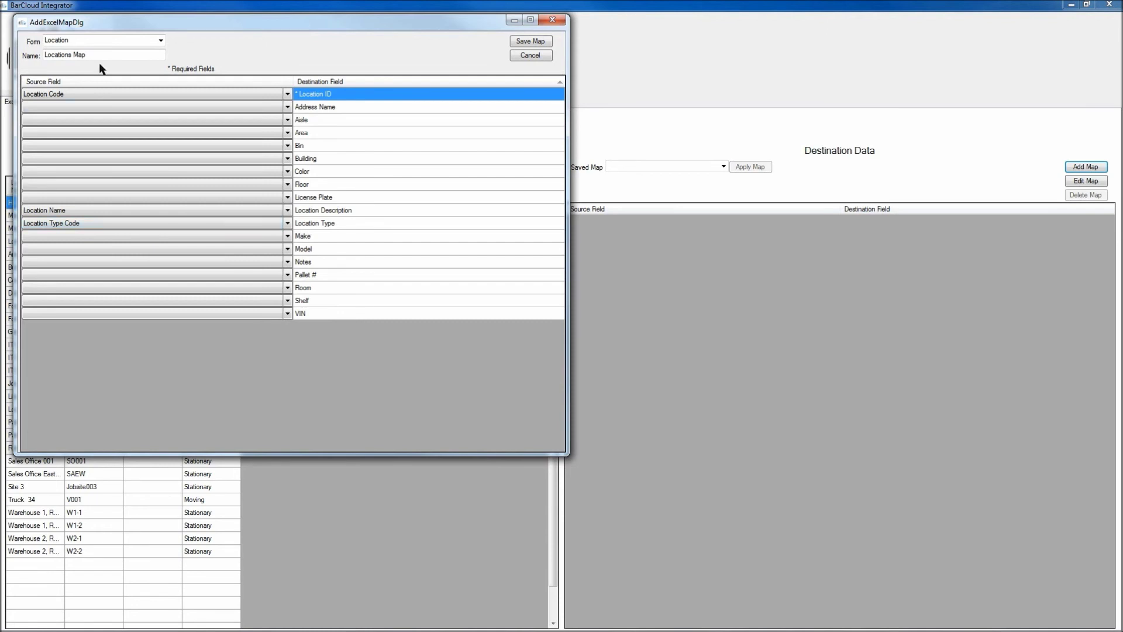
{"action": "left_click_drag", "start_coordinate": [104, 54], "coordinate": [9, 56]}
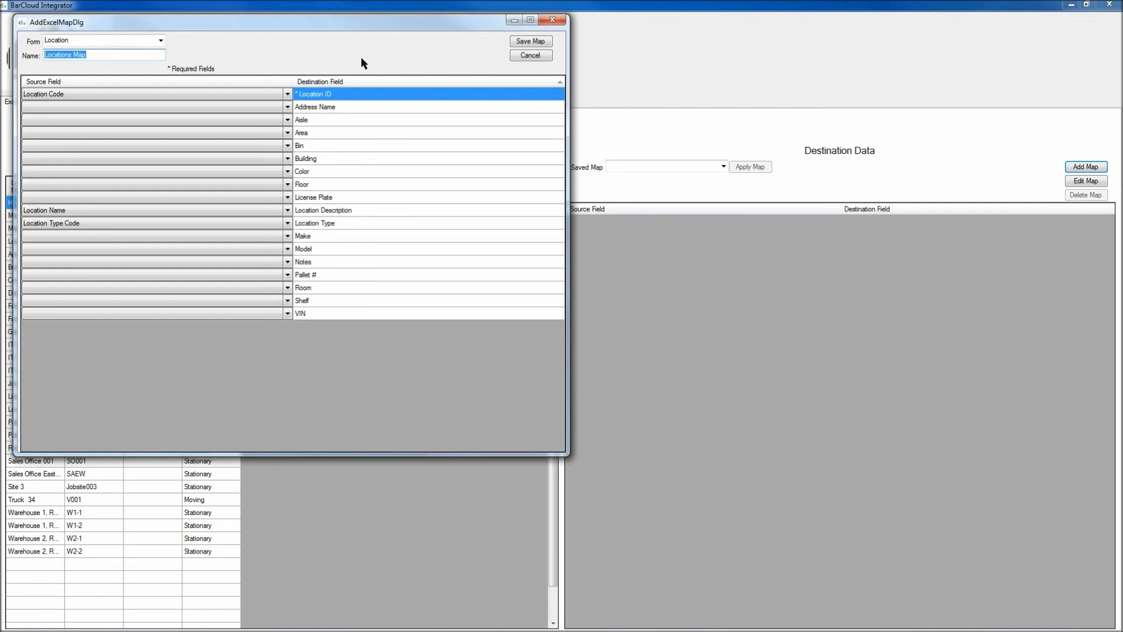
{"action": "left_click", "coordinate": [545, 43]}
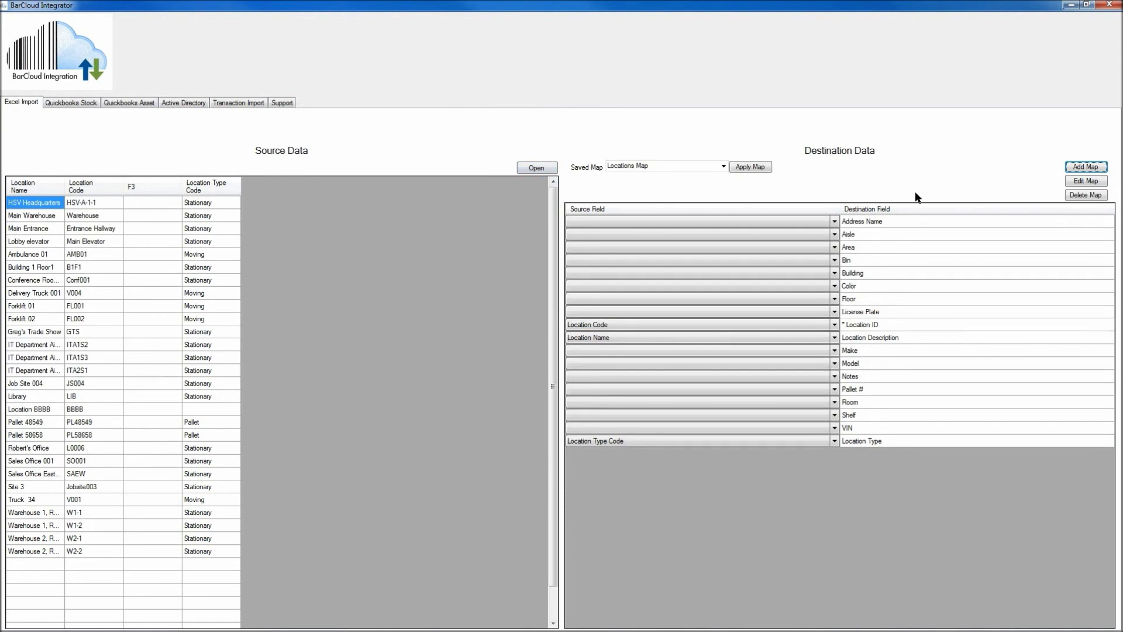
- Apply the saved map to the location data, validate it, and dismiss the Not Valid message
{"action": "left_click", "coordinate": [740, 169]}
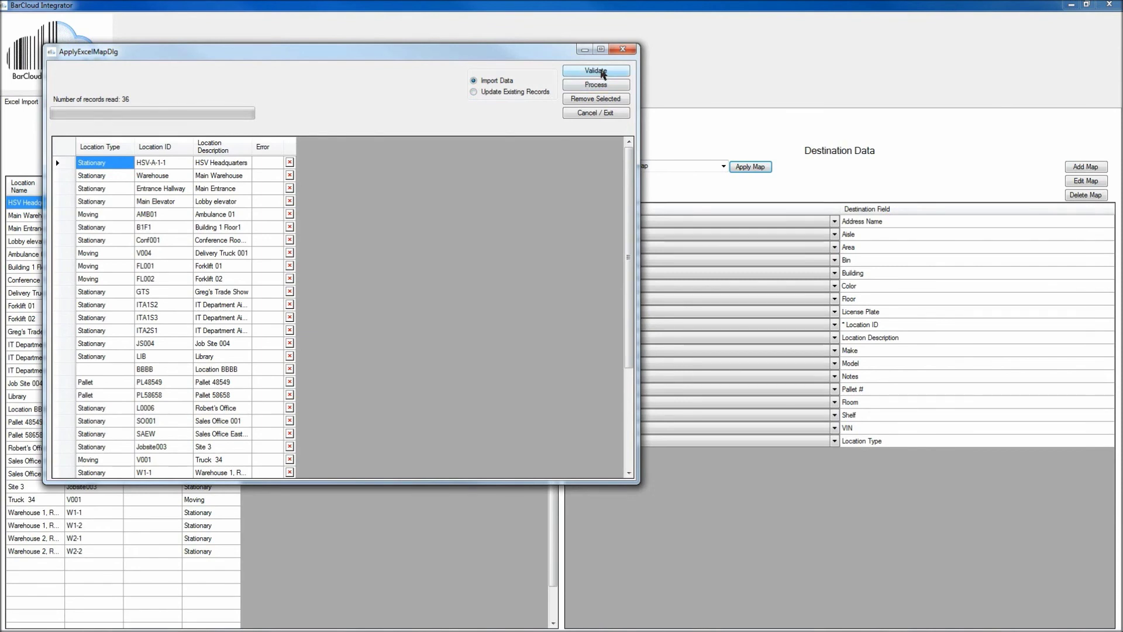
{"action": "left_click", "coordinate": [596, 71]}
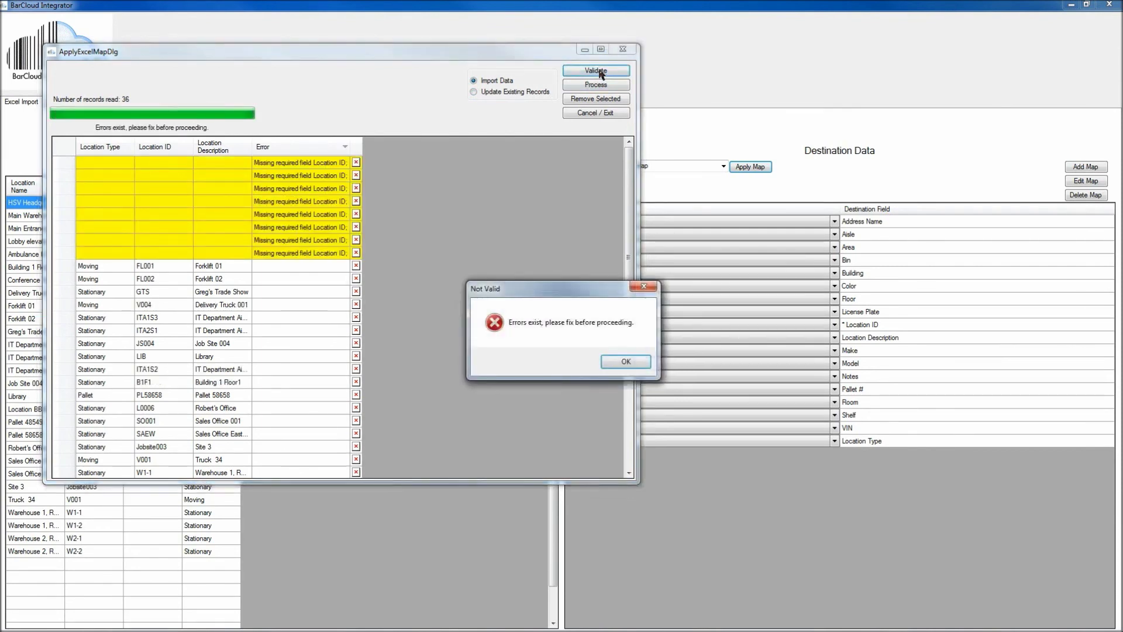
{"action": "left_click", "coordinate": [625, 362]}
- Delete the six yellow error rows missing a Location ID
{"action": "left_click", "coordinate": [356, 162]}
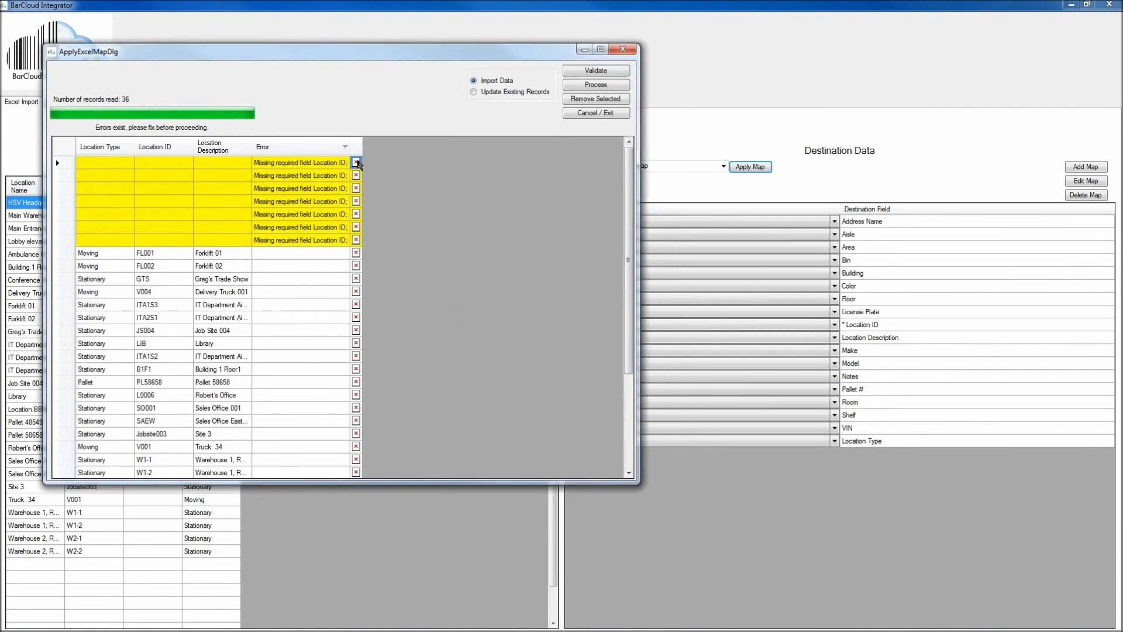
{"action": "left_click", "coordinate": [356, 163]}
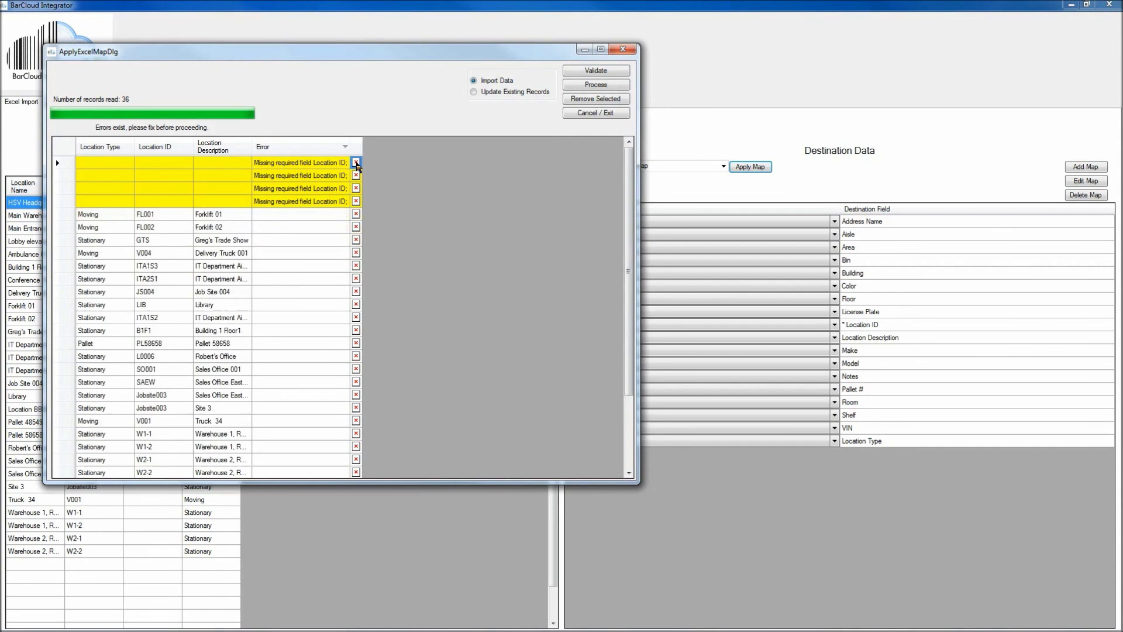
{"action": "left_click", "coordinate": [356, 163]}
{"action": "left_click", "coordinate": [356, 163]}
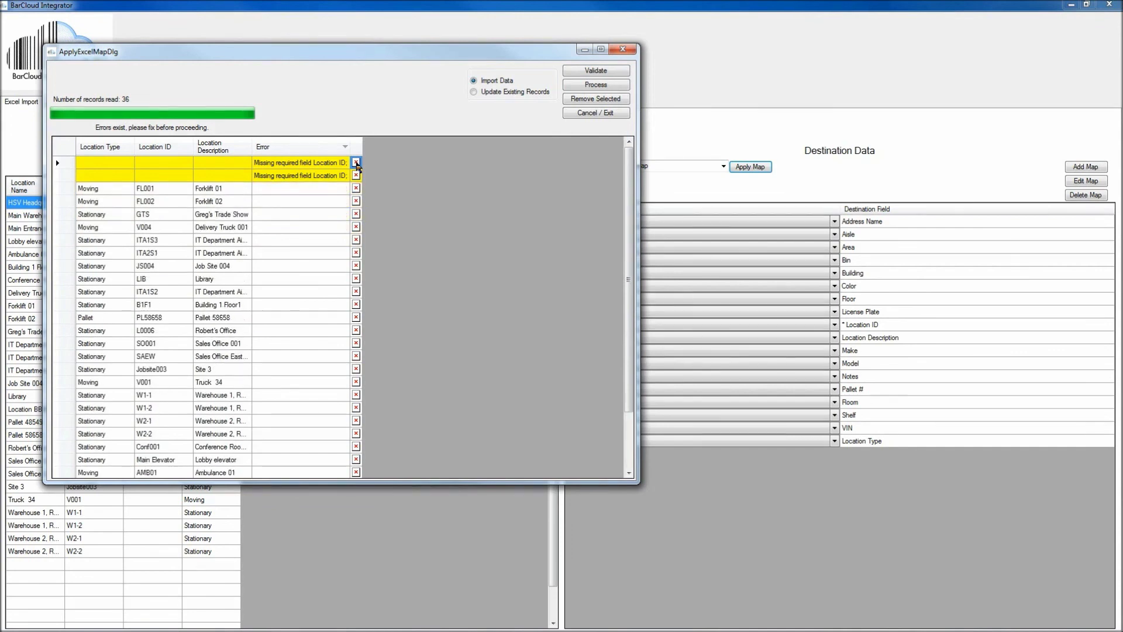
{"action": "left_click", "coordinate": [356, 163]}
{"action": "left_click", "coordinate": [356, 163]}
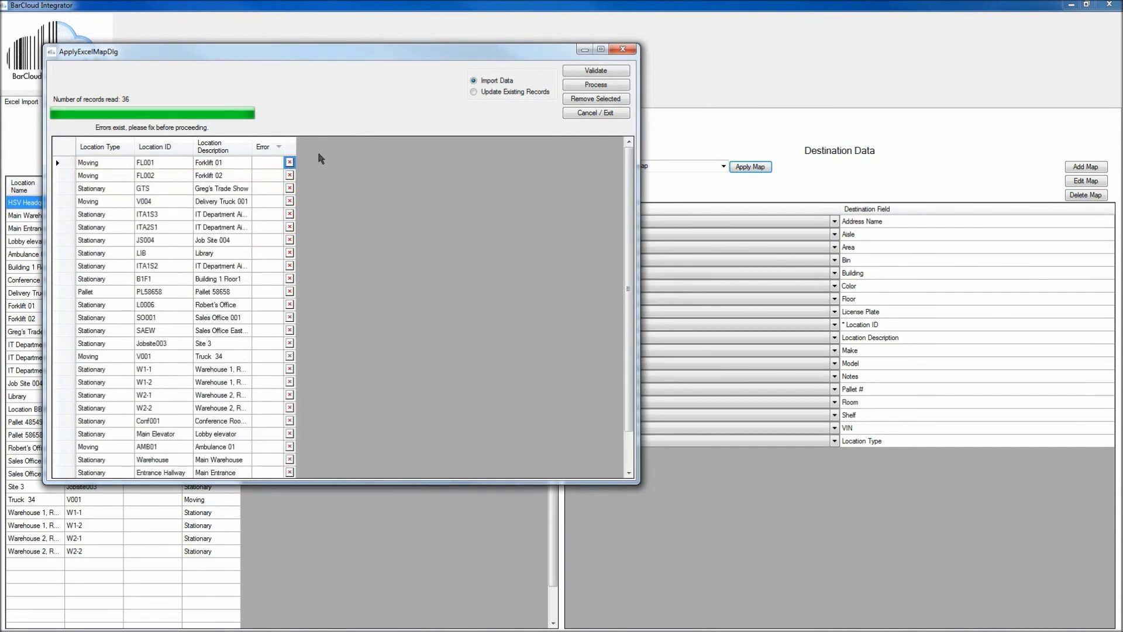
- Re-validate the remaining location records, confirm the import, and exit once Import Complete appears
{"action": "left_click", "coordinate": [615, 73]}
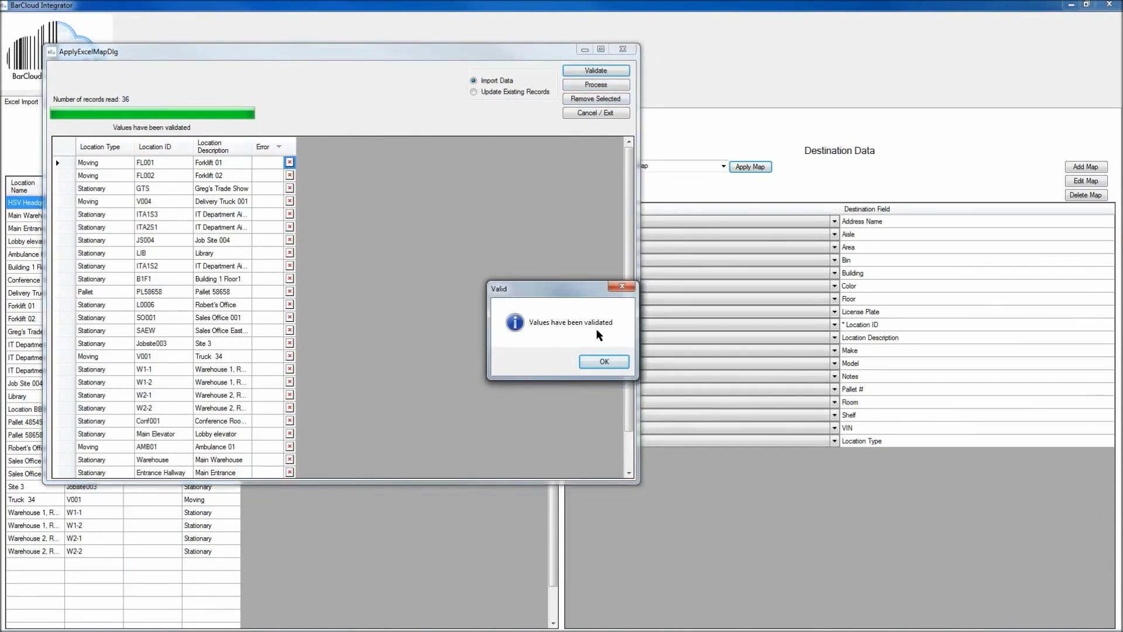
{"action": "left_click", "coordinate": [601, 366]}
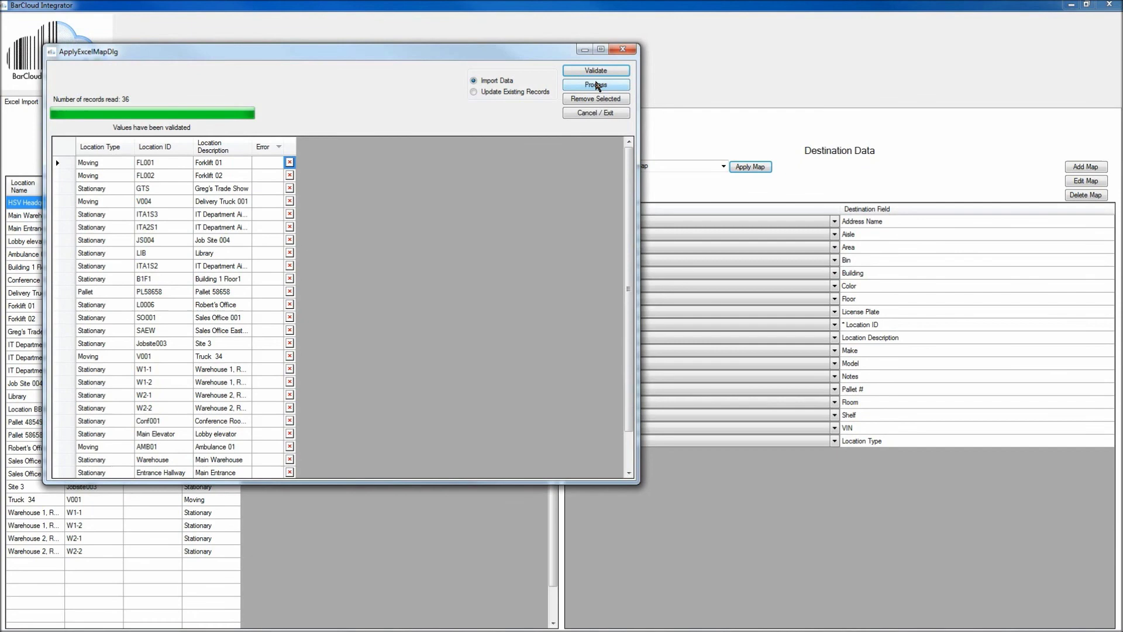
{"action": "left_click", "coordinate": [597, 85]}
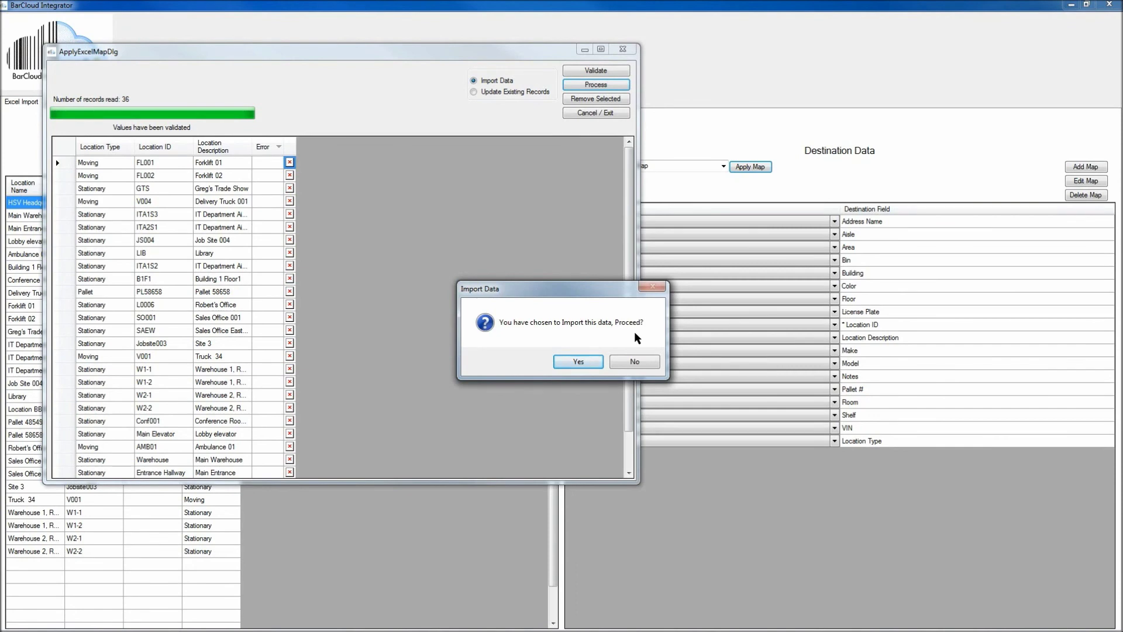
{"action": "left_click", "coordinate": [578, 362]}
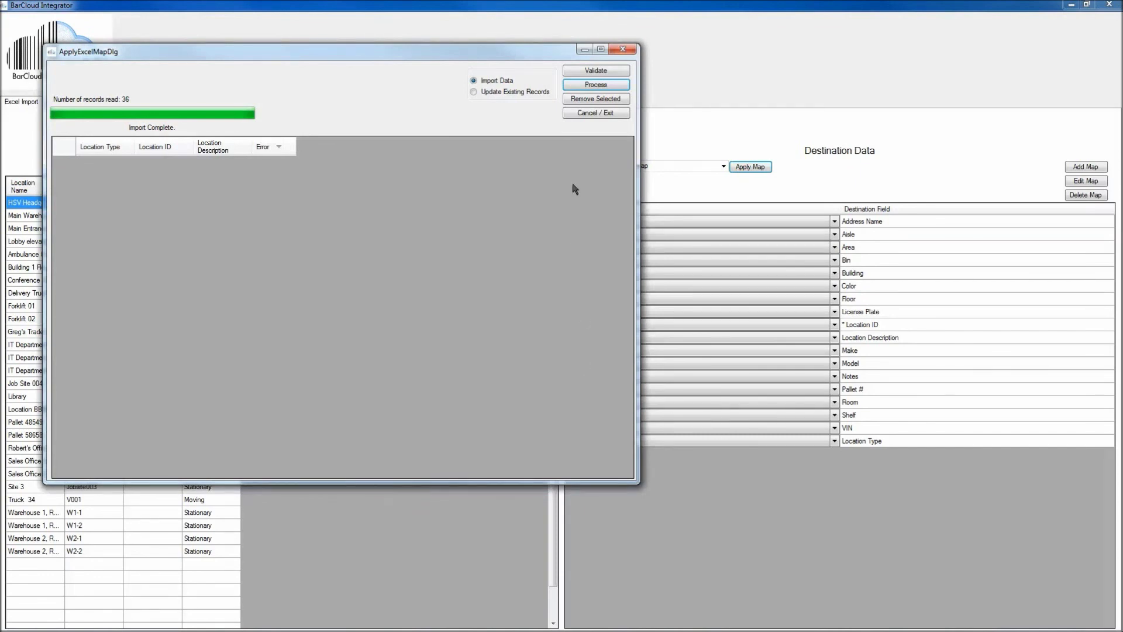
{"action": "left_click", "coordinate": [591, 113]}
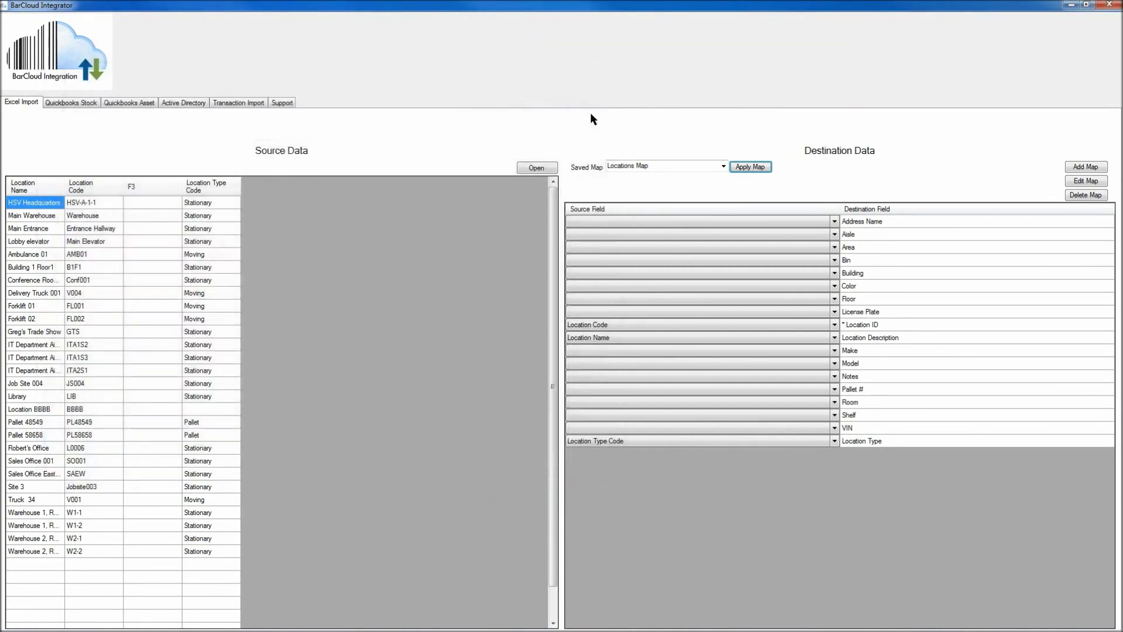